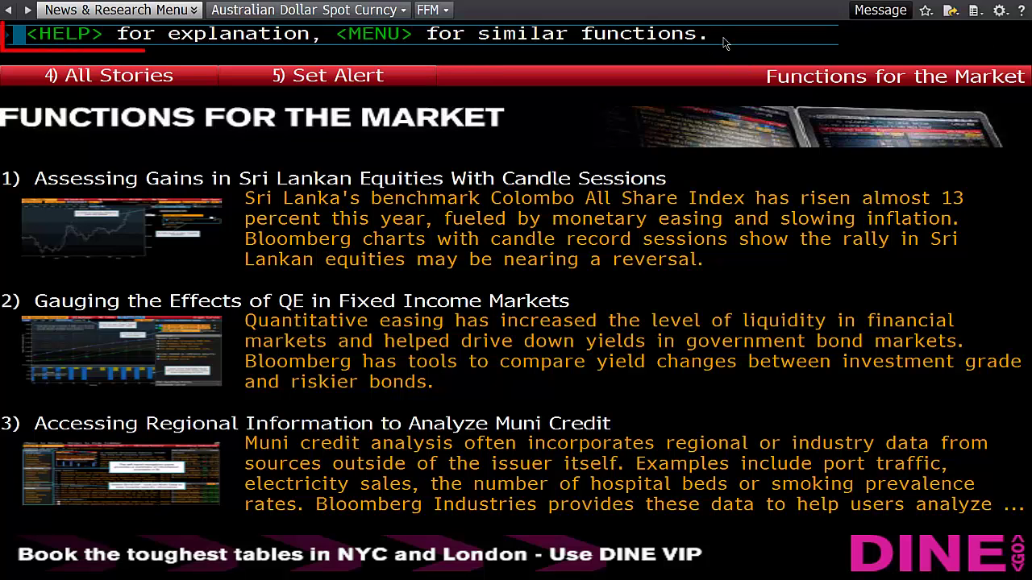
# Step: Open the Charts Homepage with the CHART command
pyautogui.write('CHART')
pyautogui.press('Return')
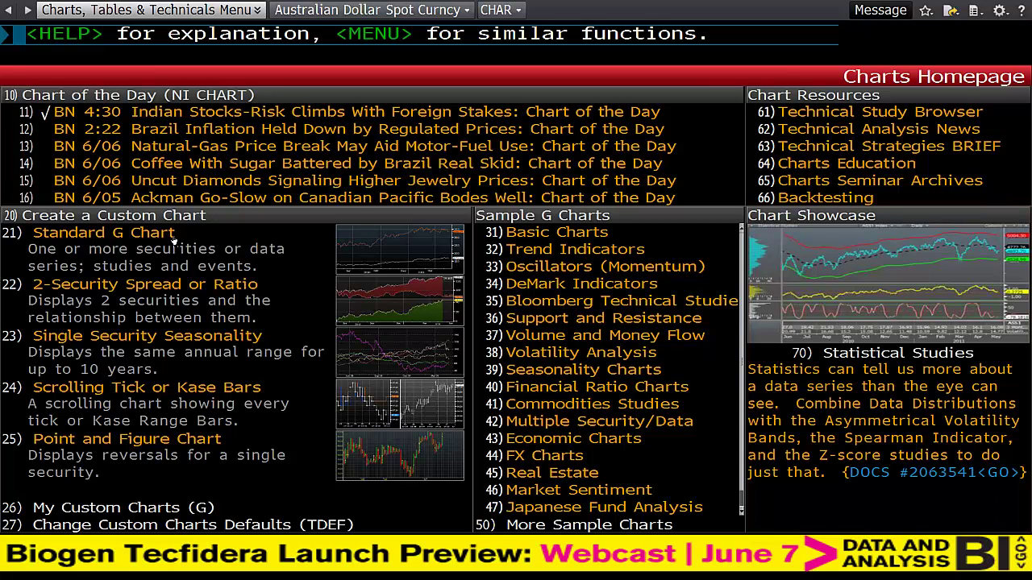
# Step: Start a custom chart, preview each chart style, and continue with Chart Templates
pyautogui.click(158, 219)
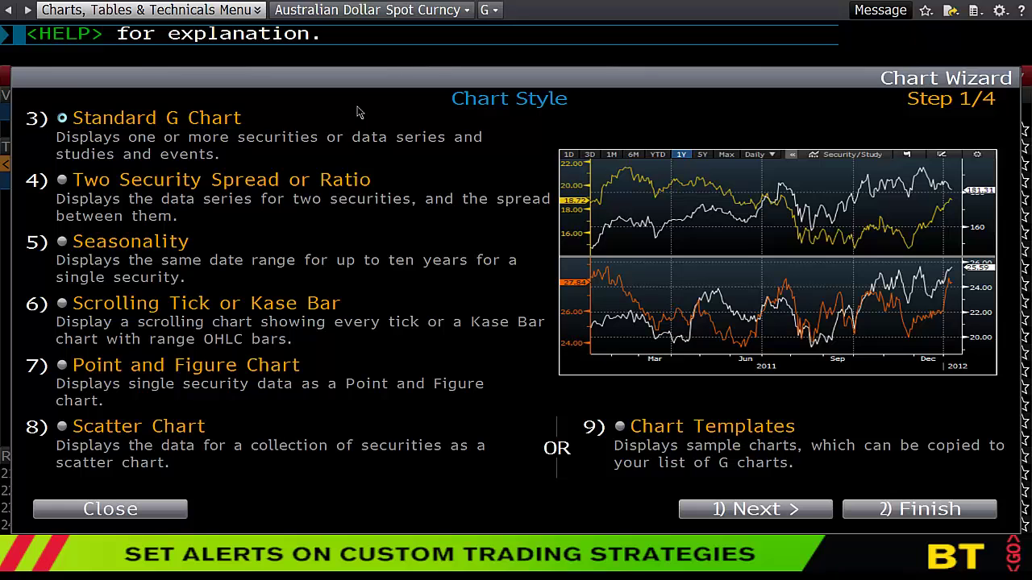
pyautogui.click(236, 194)
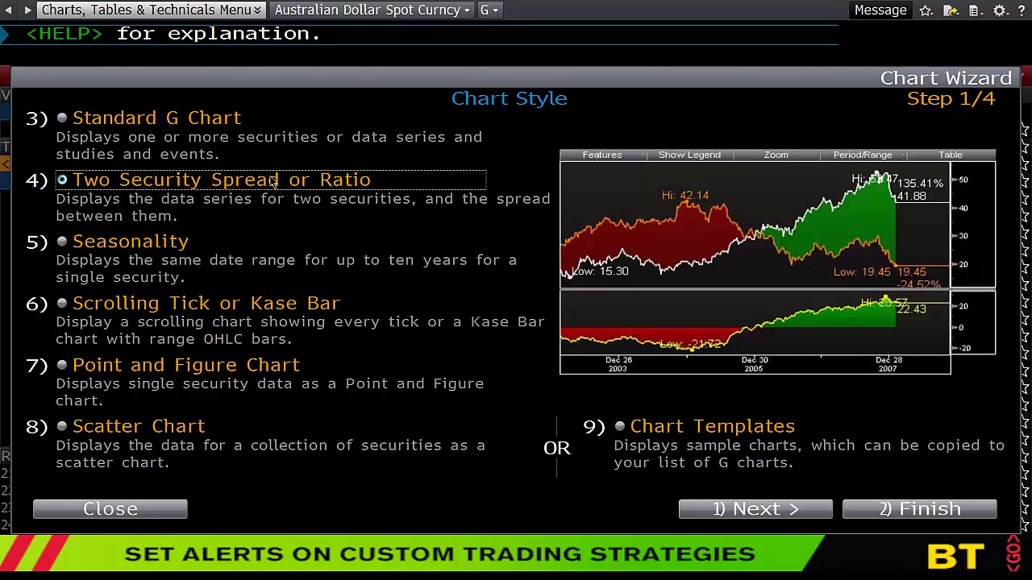
pyautogui.click(261, 245)
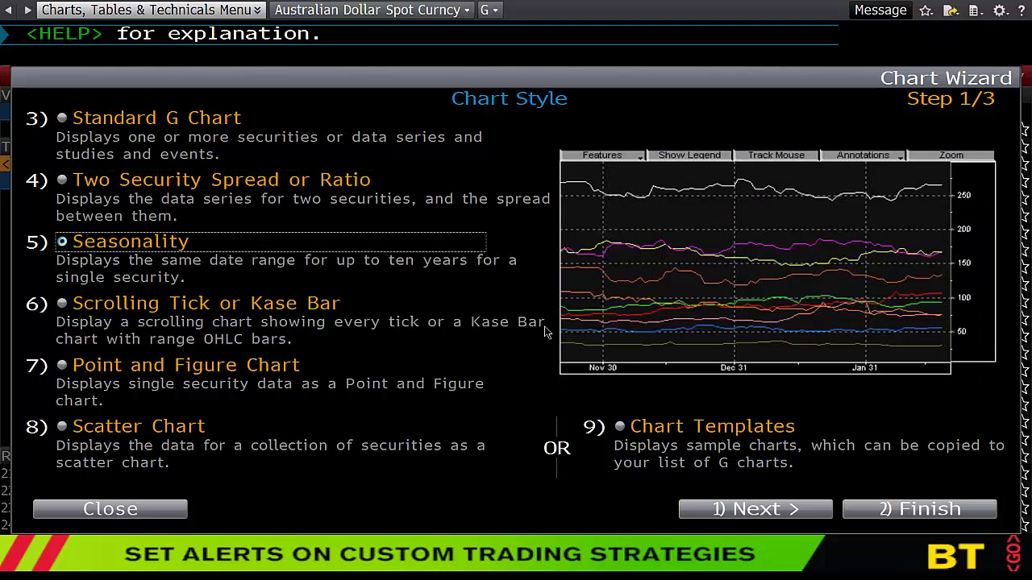
pyautogui.click(280, 306)
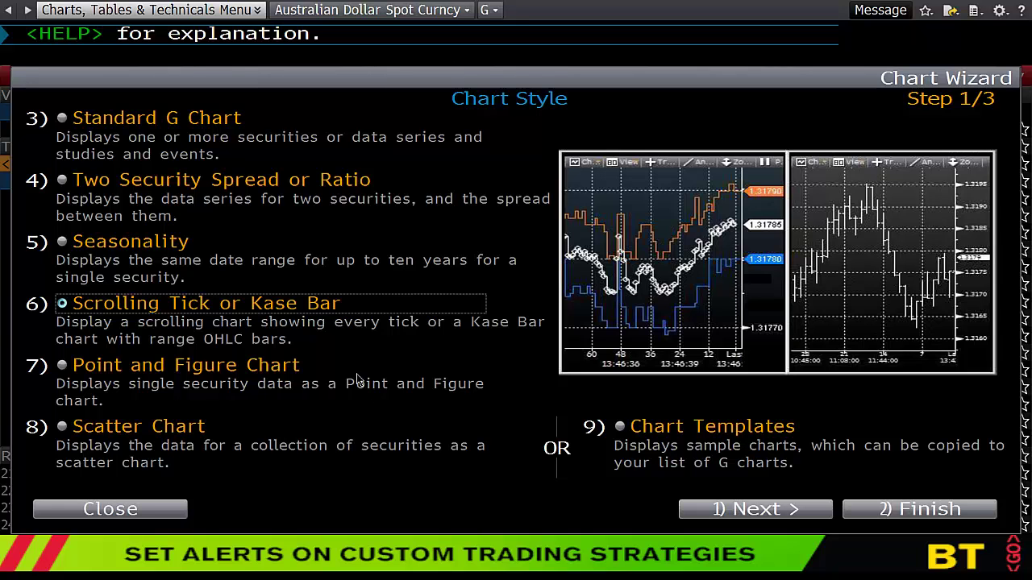
pyautogui.click(327, 364)
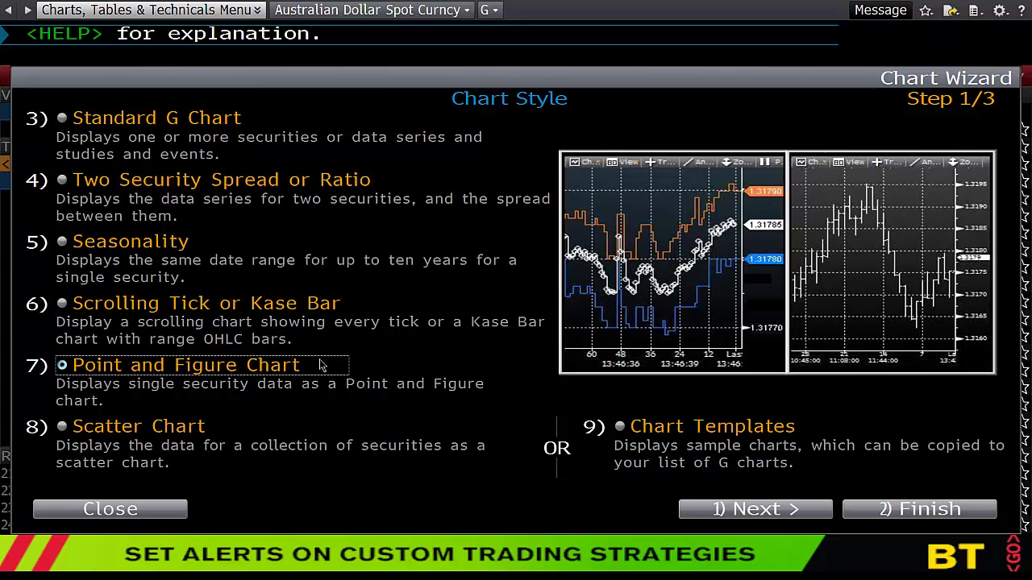
pyautogui.click(473, 428)
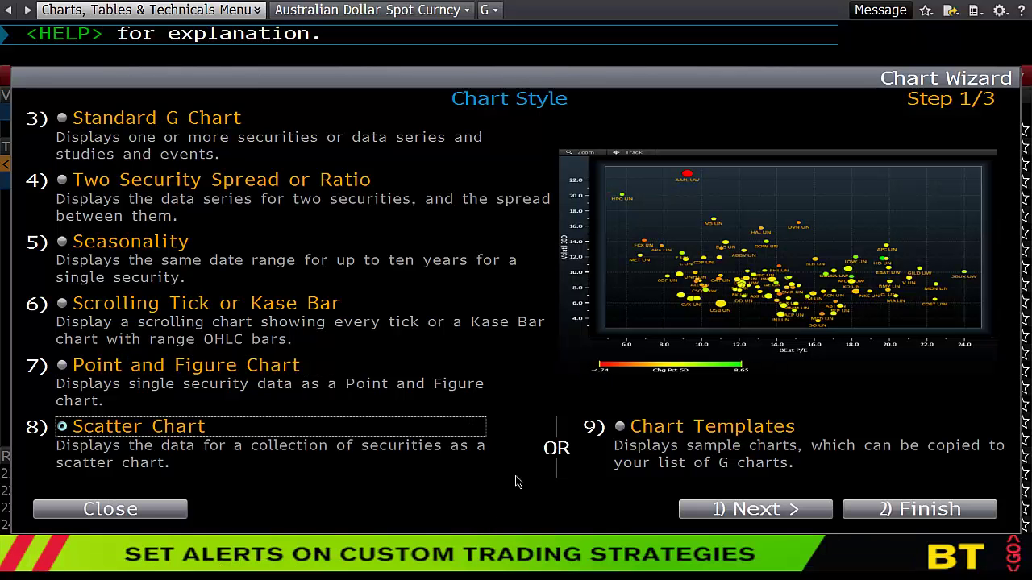
pyautogui.click(636, 431)
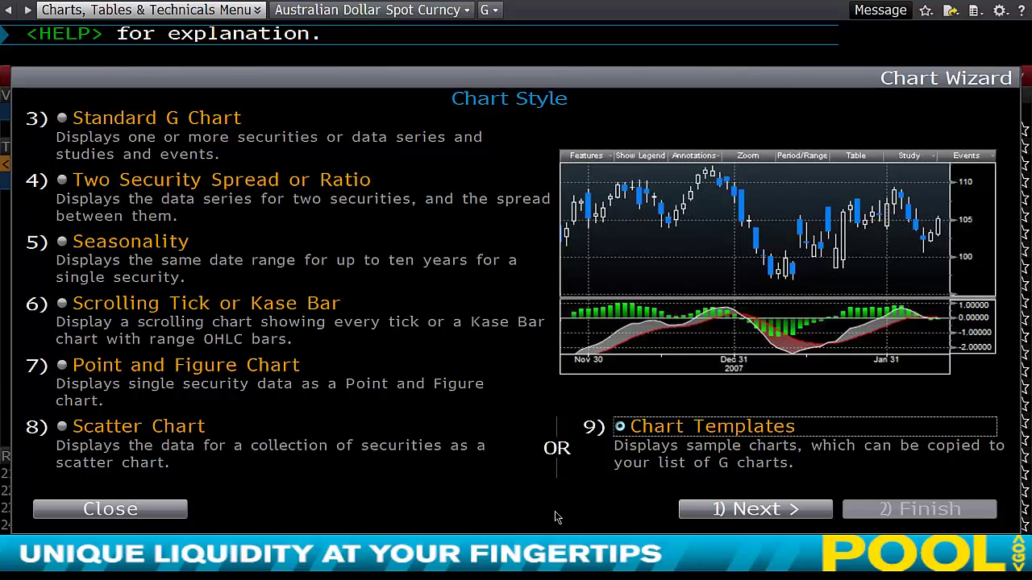
pyautogui.click(712, 510)
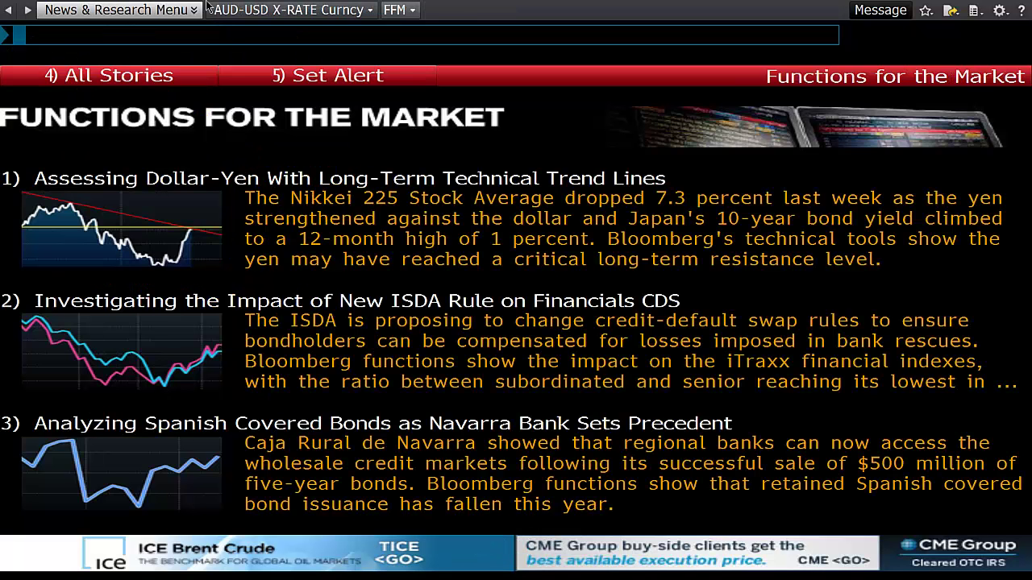
# Step: Load AUDUSD Curncy and open its Charts, Tables & Technicals menu
pyautogui.write('AUDUSD')
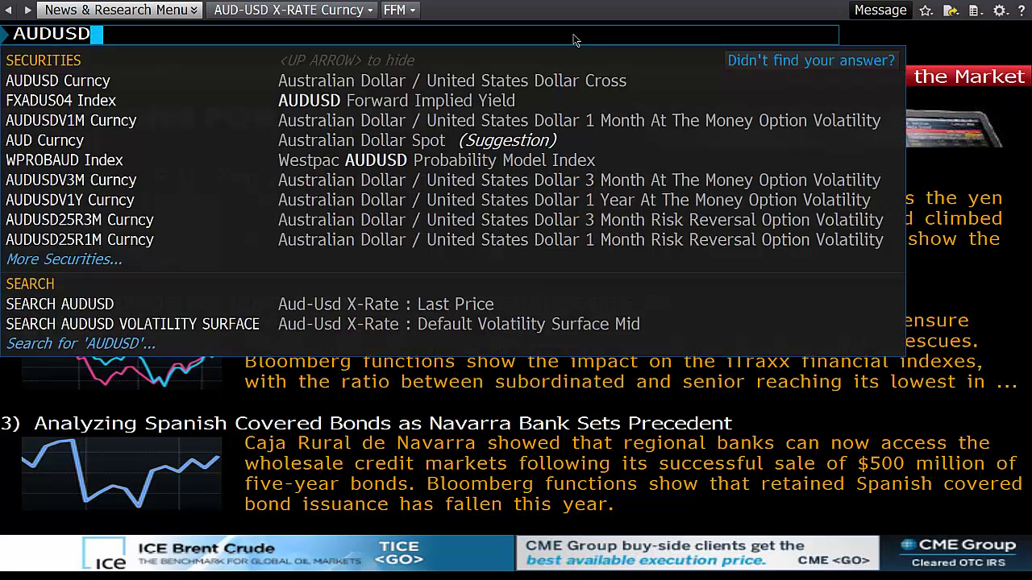
pyautogui.click(584, 81)
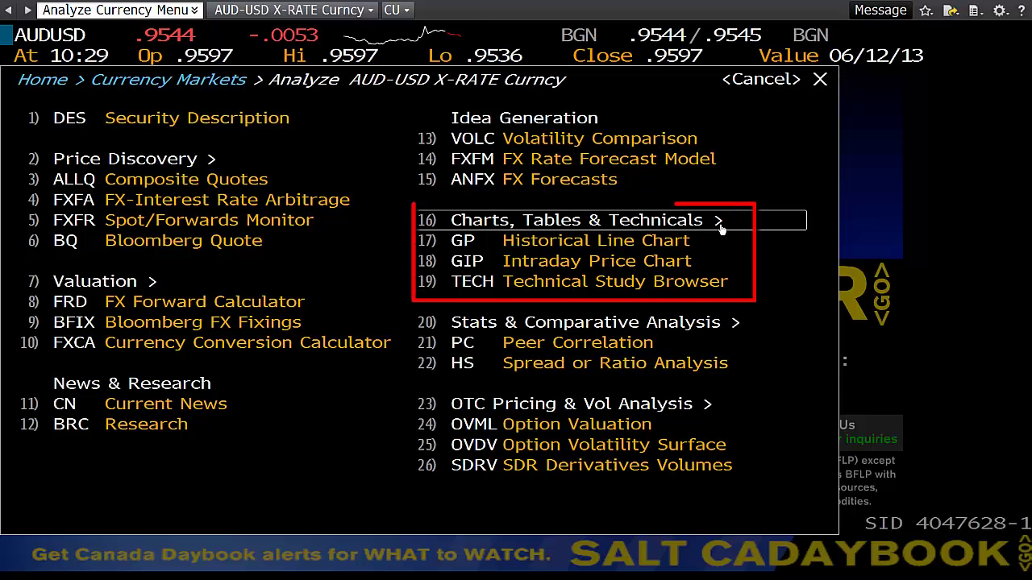
pyautogui.click(716, 226)
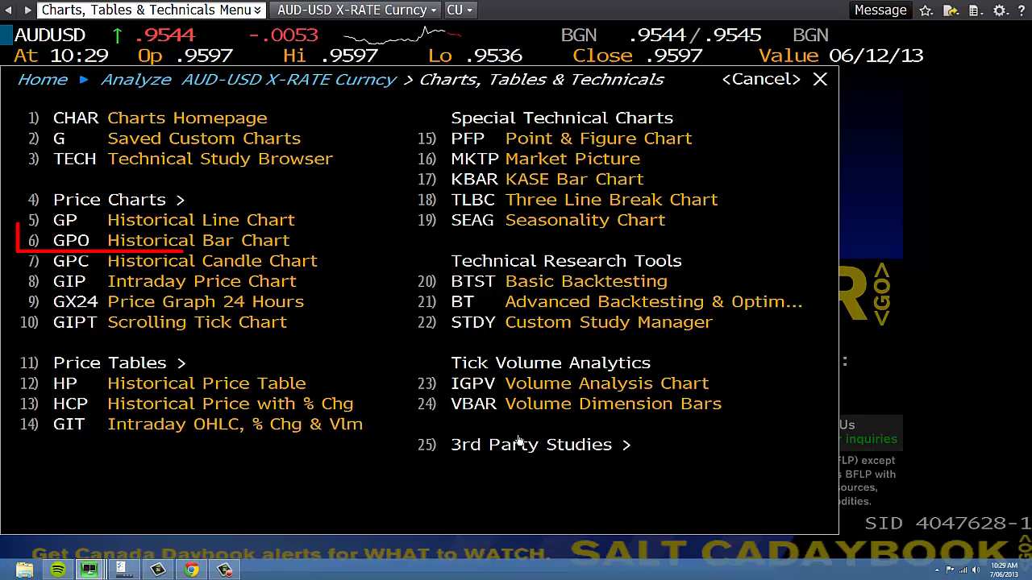
# Step: Open the AUDUSD GPO historical bar chart and set its moving averages to 0
pyautogui.click(300, 242)
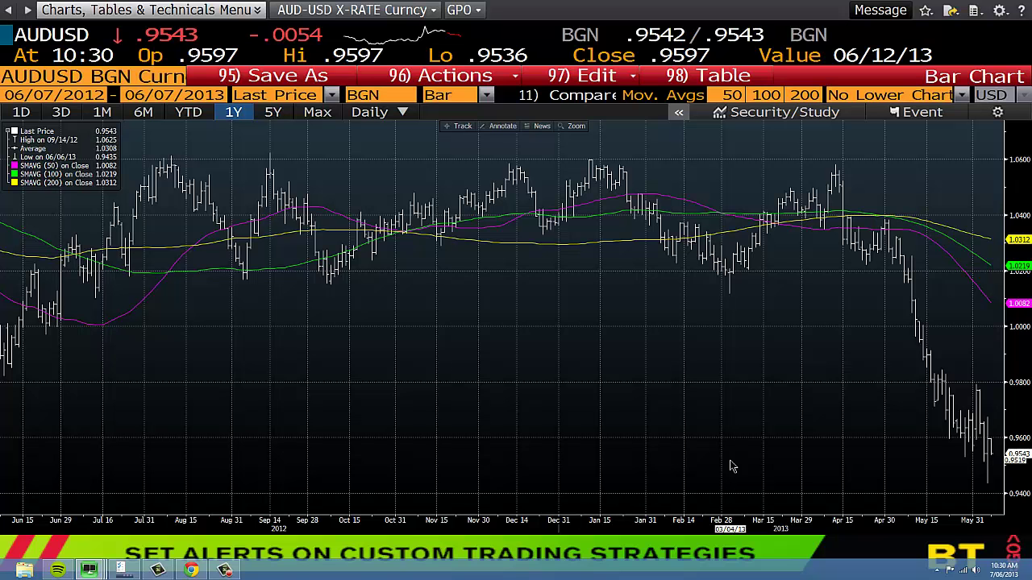
pyautogui.click(730, 95)
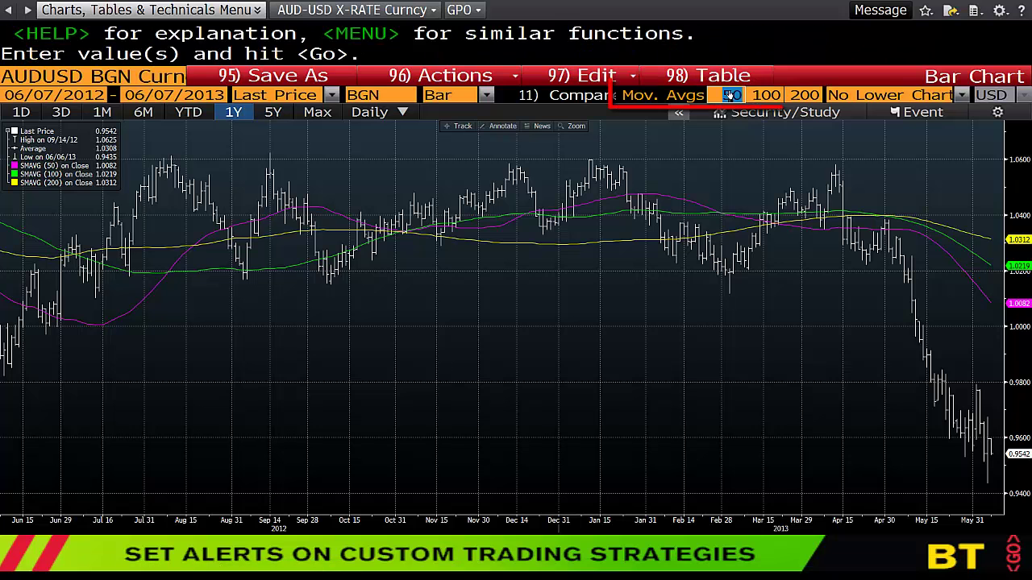
pyautogui.write('0')
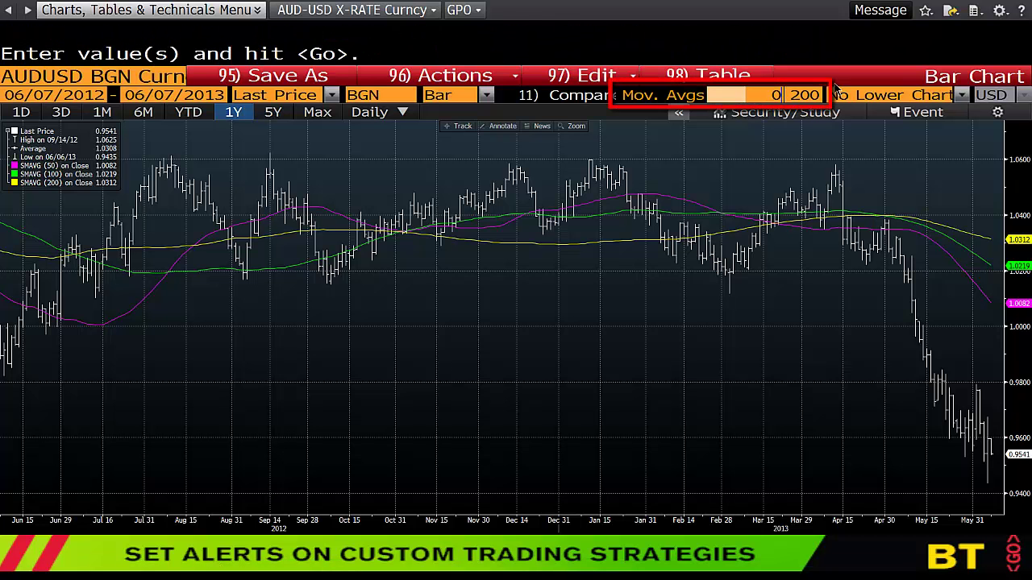
pyautogui.press('Return')
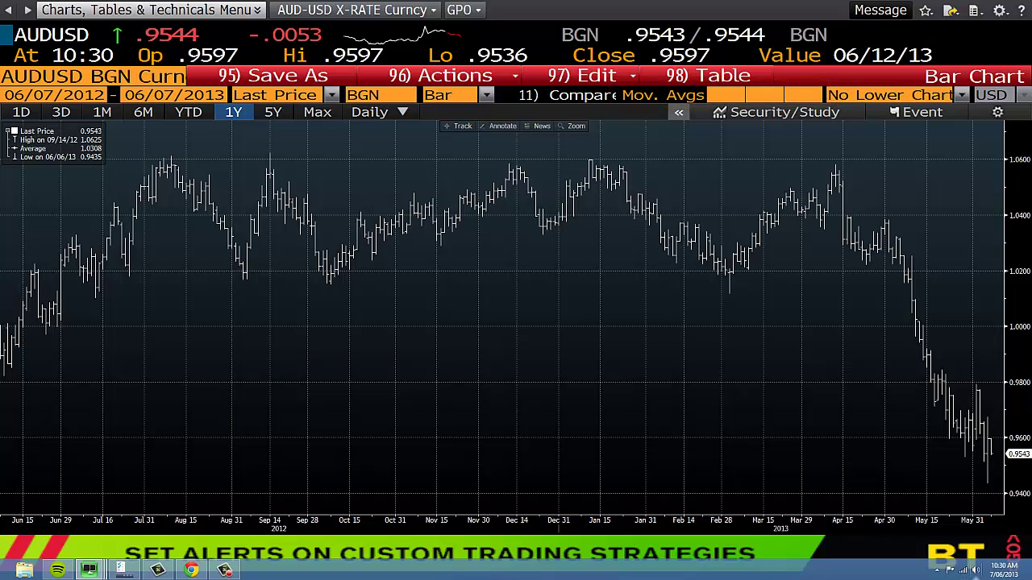
# Step: Switch to 60 Min / 30D bars and rescale to 24 May–07 Jun, .9400–.9900
pyautogui.click(403, 115)
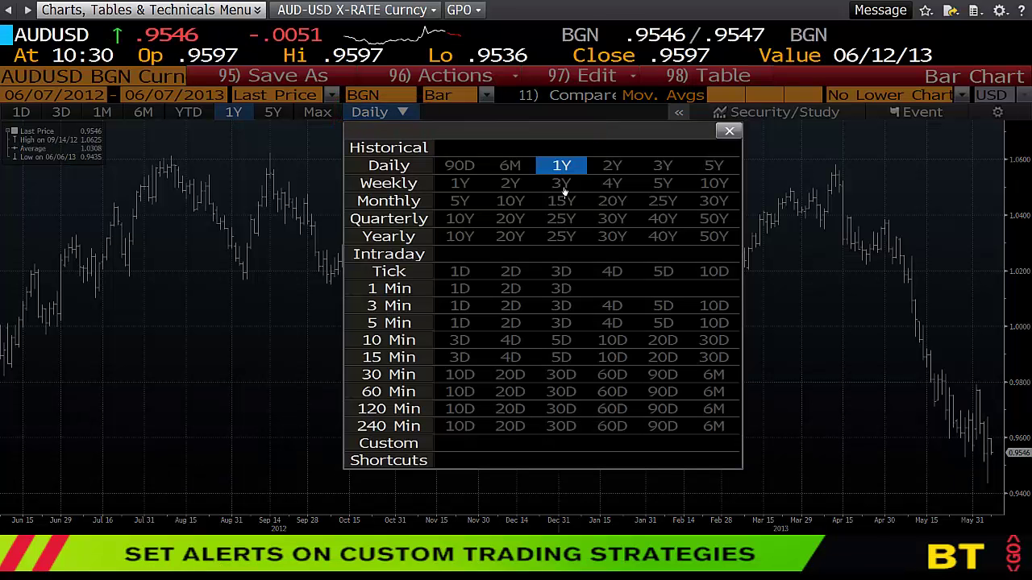
pyautogui.click(562, 392)
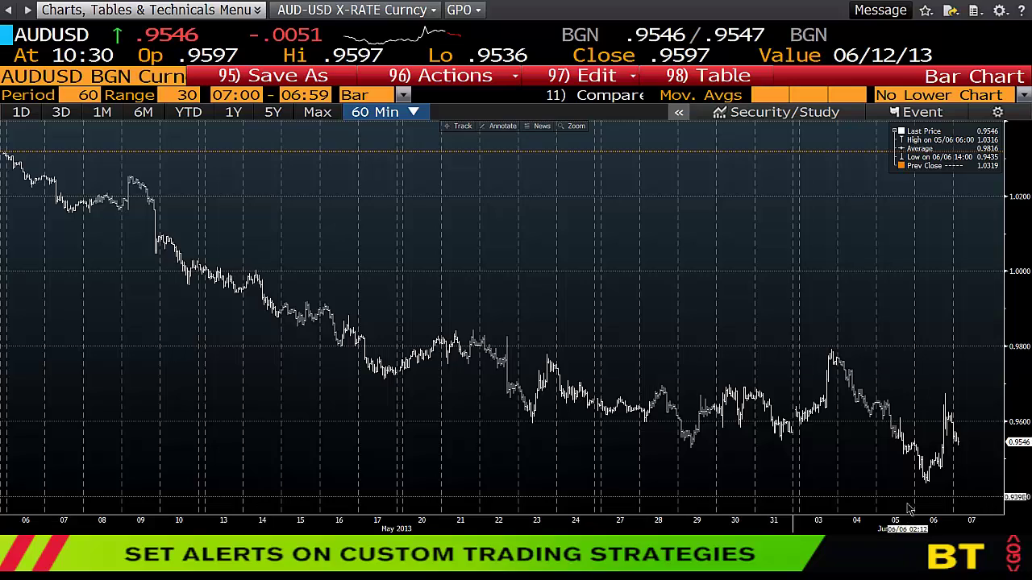
pyautogui.moveTo(904, 525); pyautogui.dragTo(951, 528)
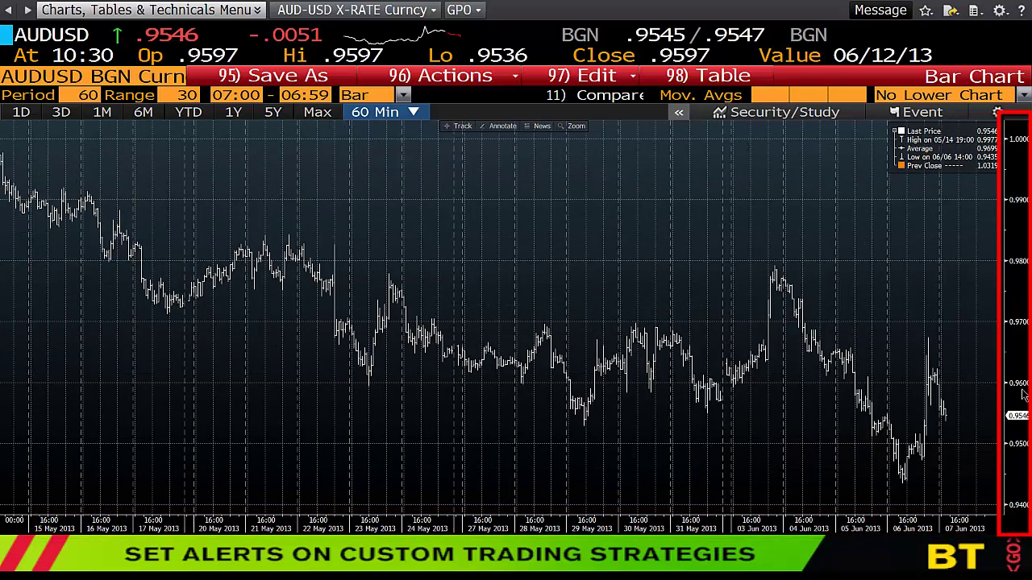
pyautogui.moveTo(1022, 403); pyautogui.dragTo(976, 444)
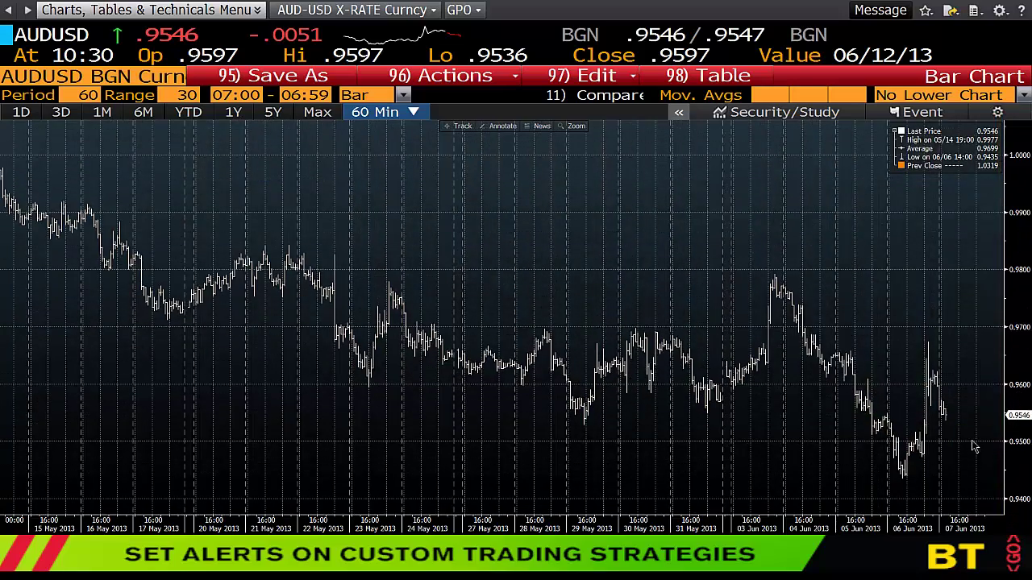
pyautogui.moveTo(890, 529)
pyautogui.mouseDown()
pyautogui.moveTo(715, 536)
pyautogui.moveTo(910, 530)
pyautogui.mouseUp()
pyautogui.moveTo(1011, 231)
pyautogui.mouseDown()
pyautogui.moveTo(1020, 255)
pyautogui.moveTo(1017, 241)
pyautogui.mouseUp()
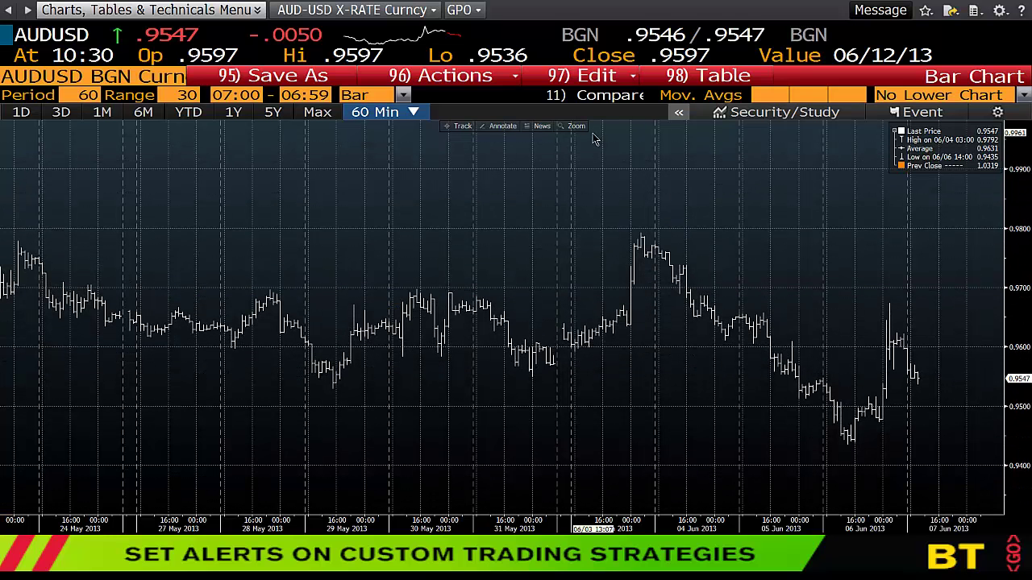
# Step: Add EUR Curncy as a second security in Panel 1, plotted as a yellow line
pyautogui.click(679, 116)
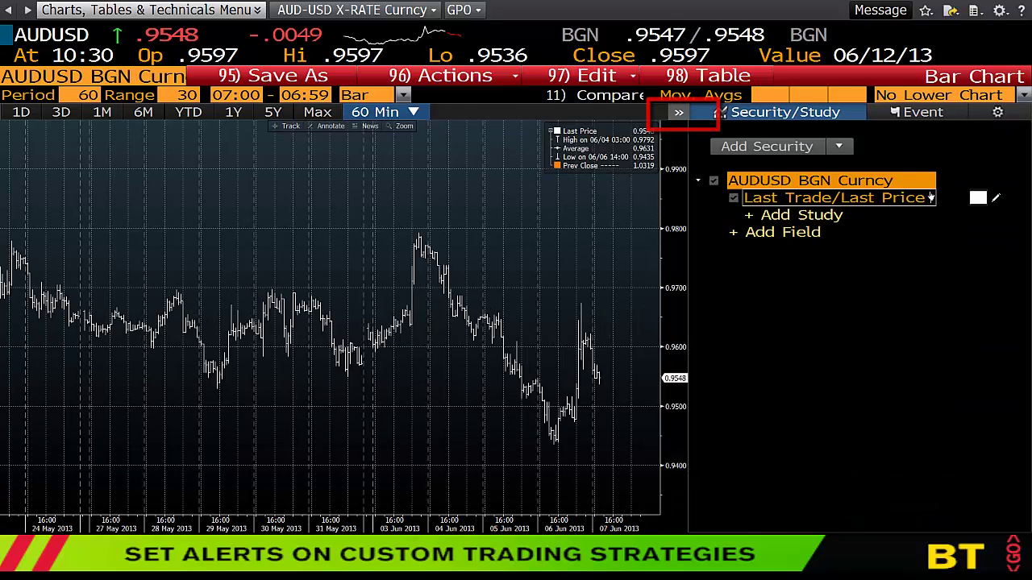
pyautogui.click(926, 181)
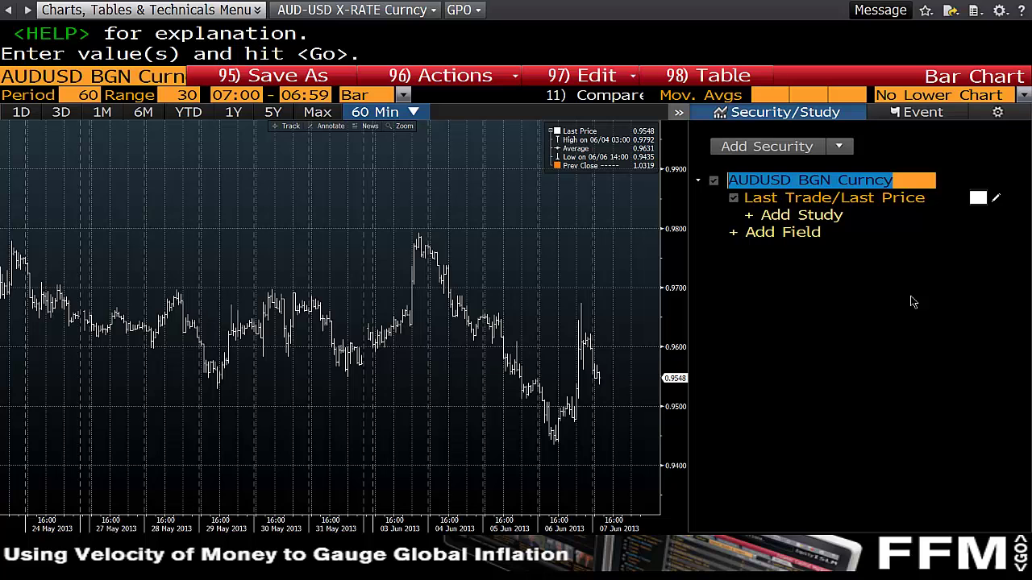
pyautogui.click(838, 146)
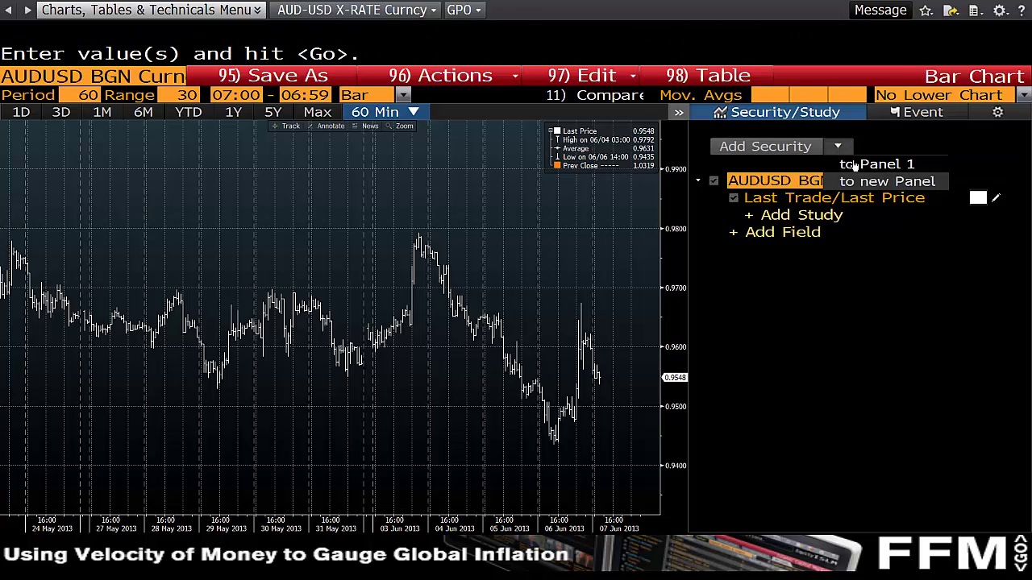
pyautogui.click(854, 165)
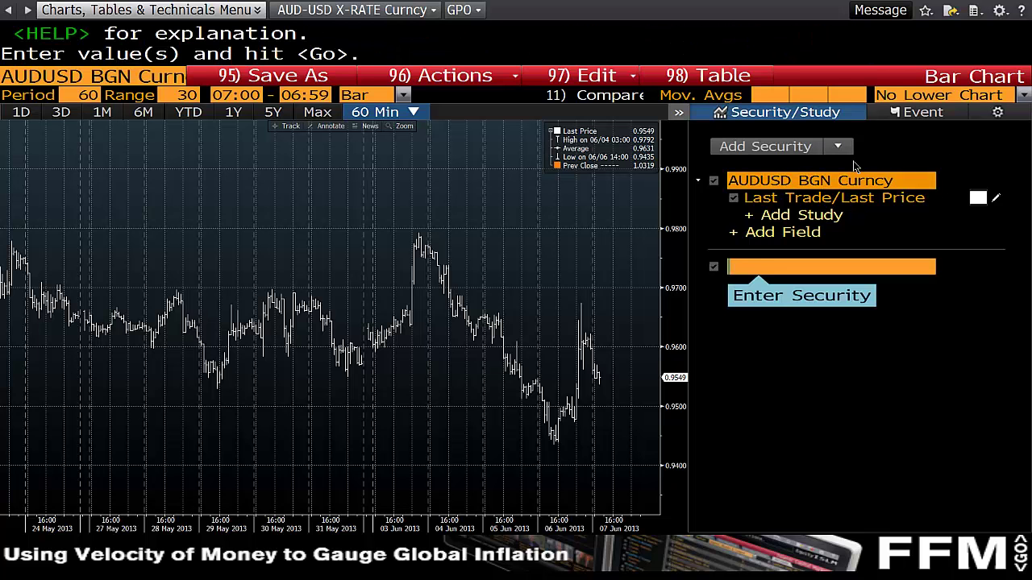
pyautogui.write('e')
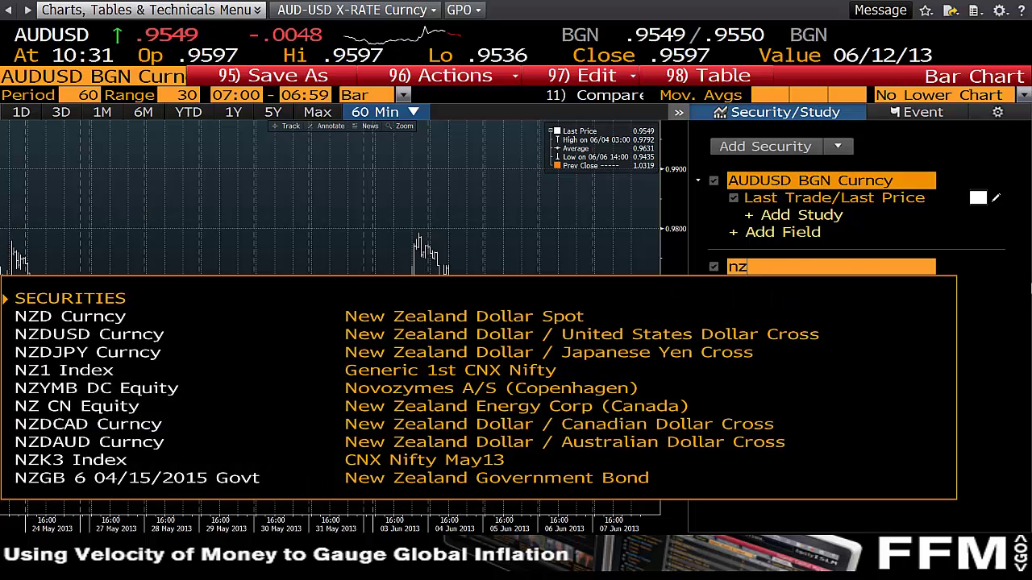
pyautogui.write('r')
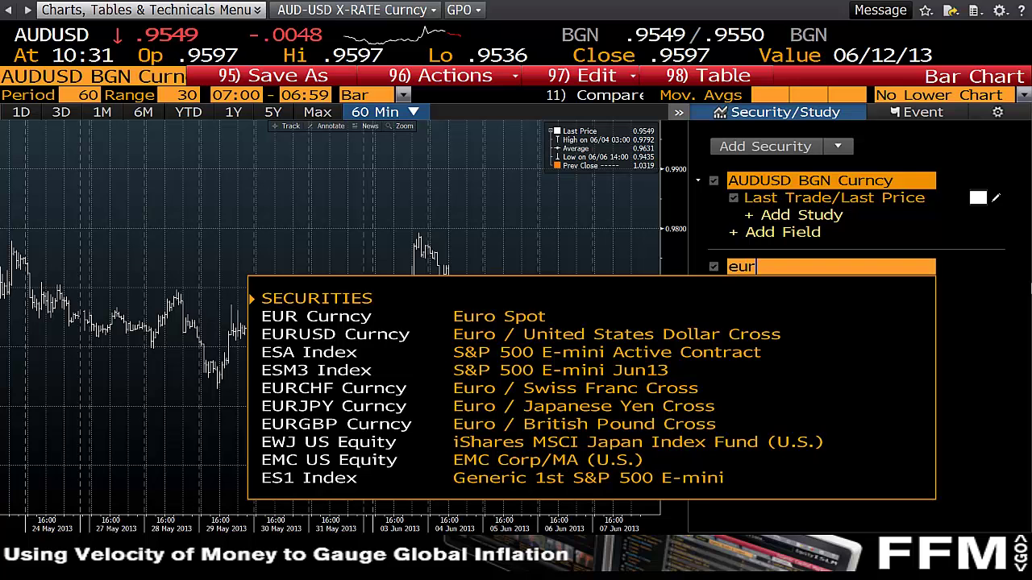
pyautogui.click(882, 317)
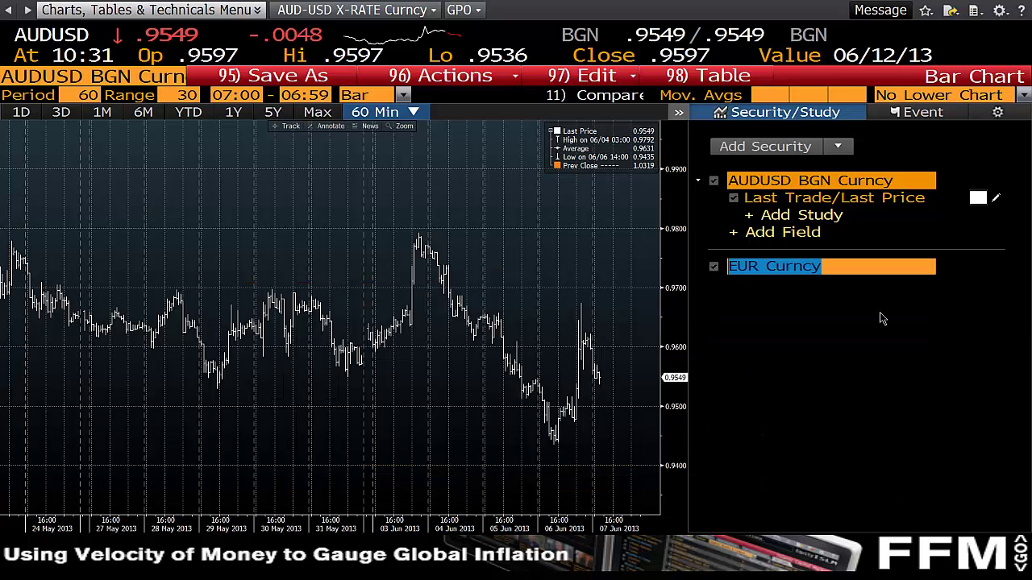
pyautogui.press('Return')
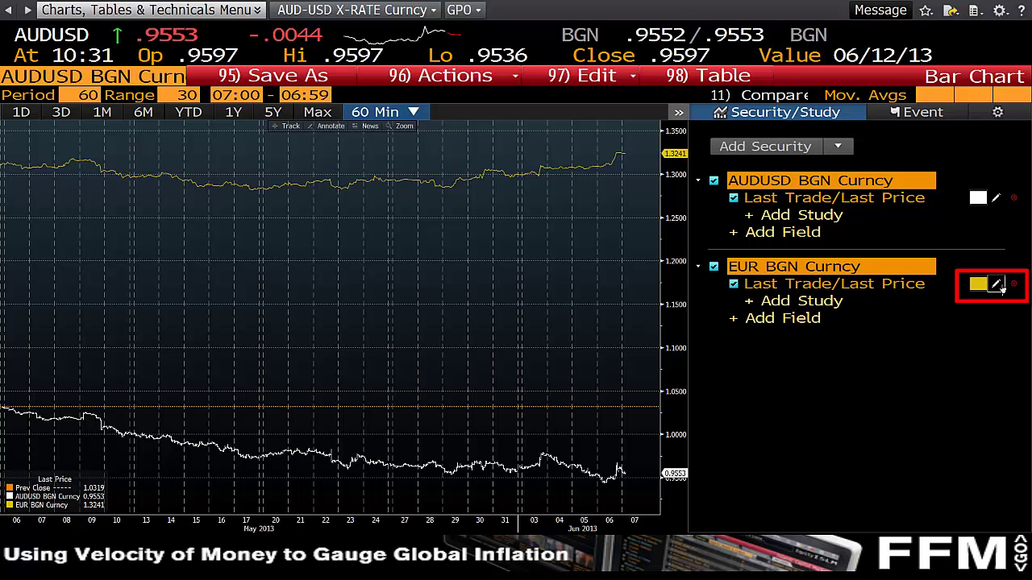
# Step: Draw the EUR series as OHLC bars and narrow the visible date range
pyautogui.click(998, 285)
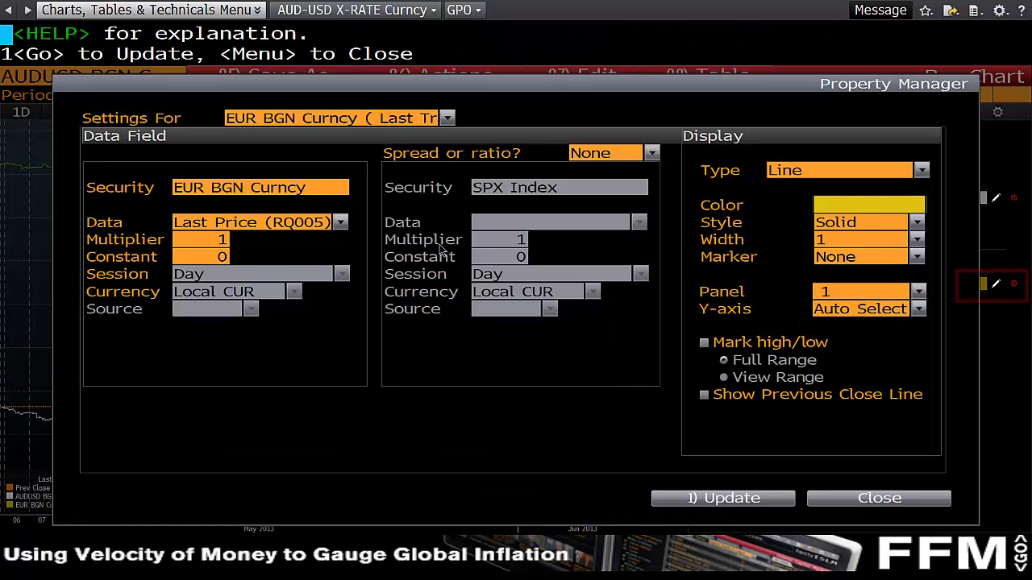
pyautogui.click(842, 170)
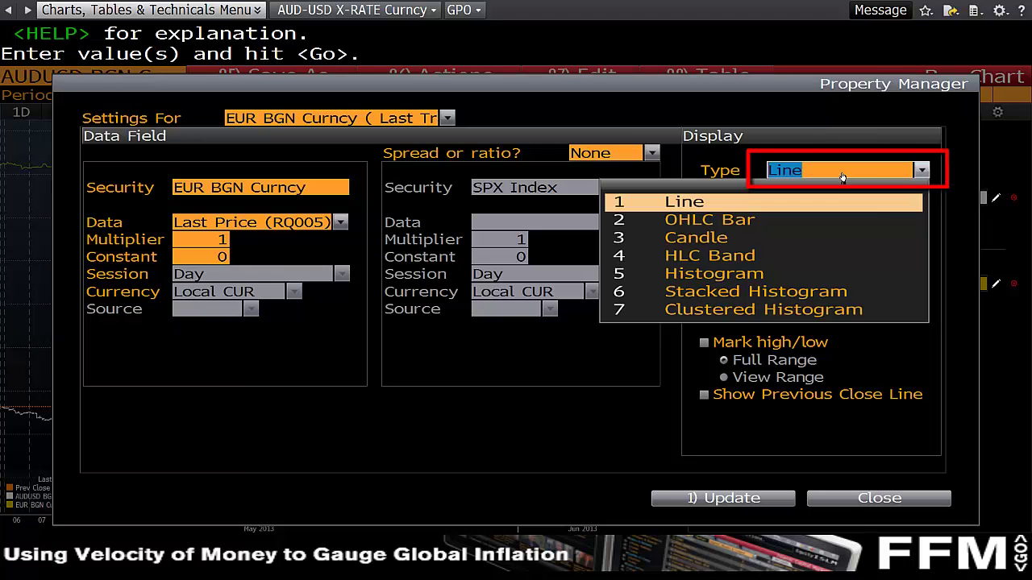
pyautogui.click(829, 220)
pyautogui.click(707, 498)
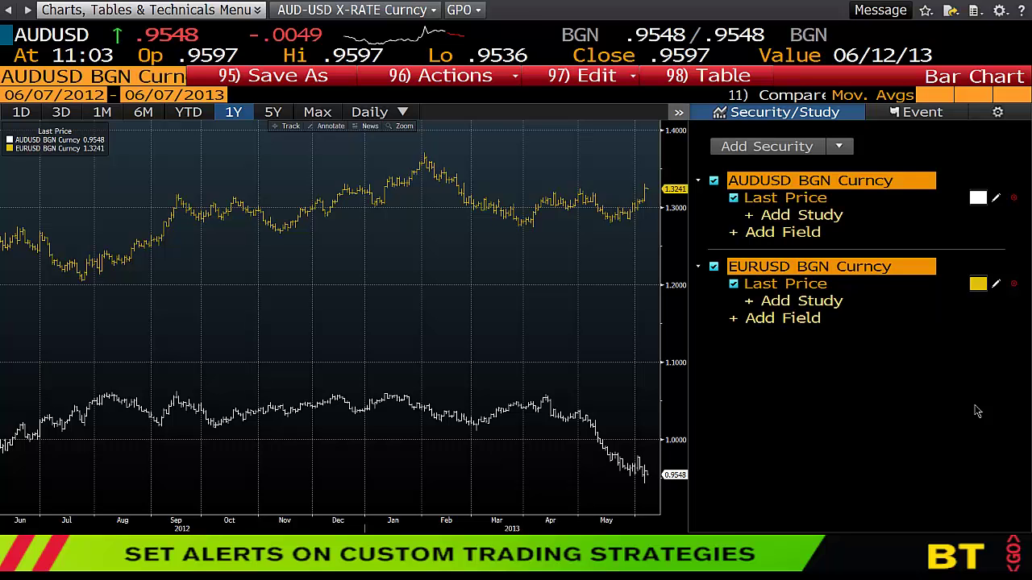
pyautogui.moveTo(637, 523); pyautogui.dragTo(517, 536)
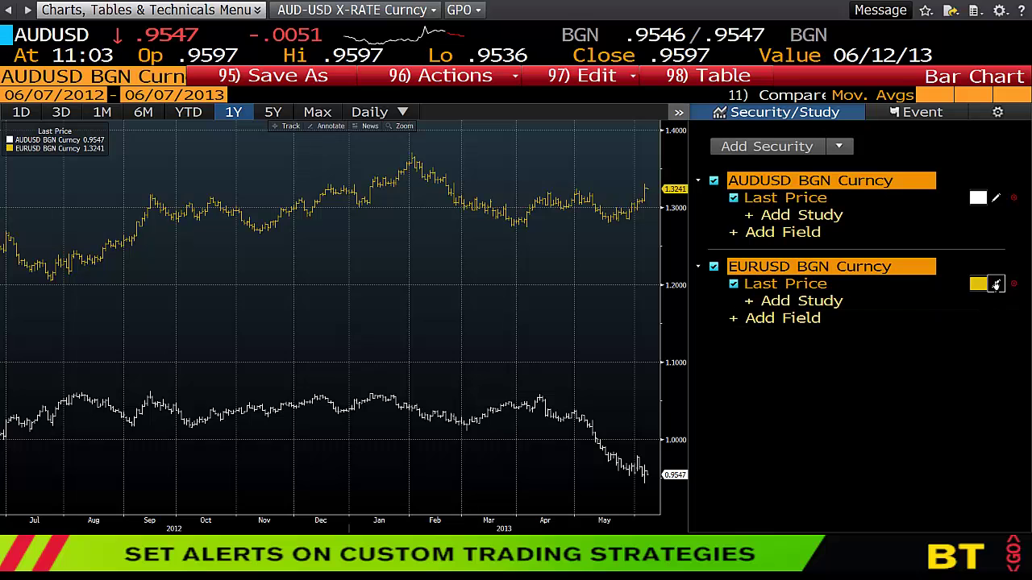
# Step: Move the EURUSD series to the R2 axis and collapse the side panel
pyautogui.click(996, 286)
pyautogui.click(996, 285)
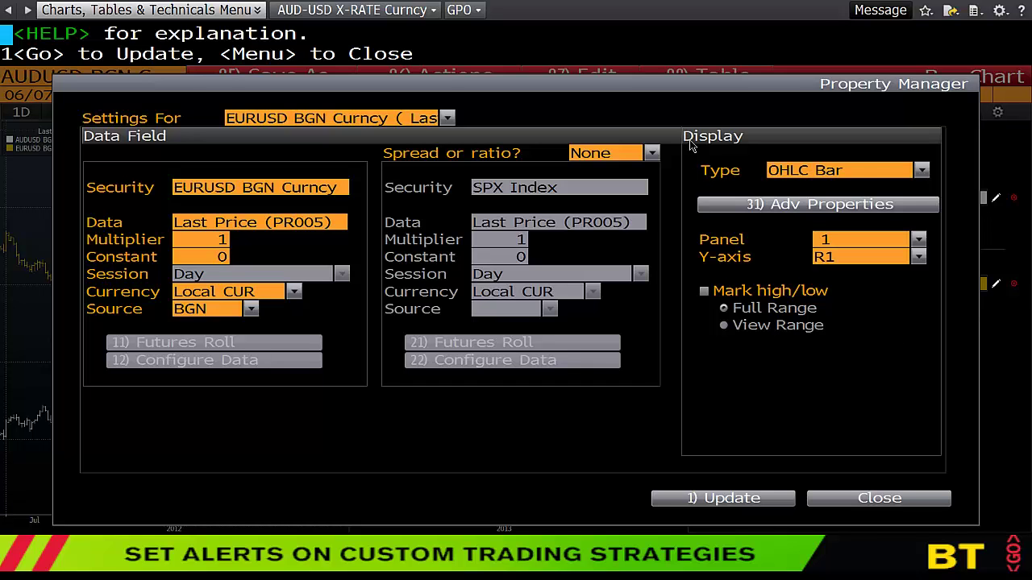
pyautogui.click(858, 259)
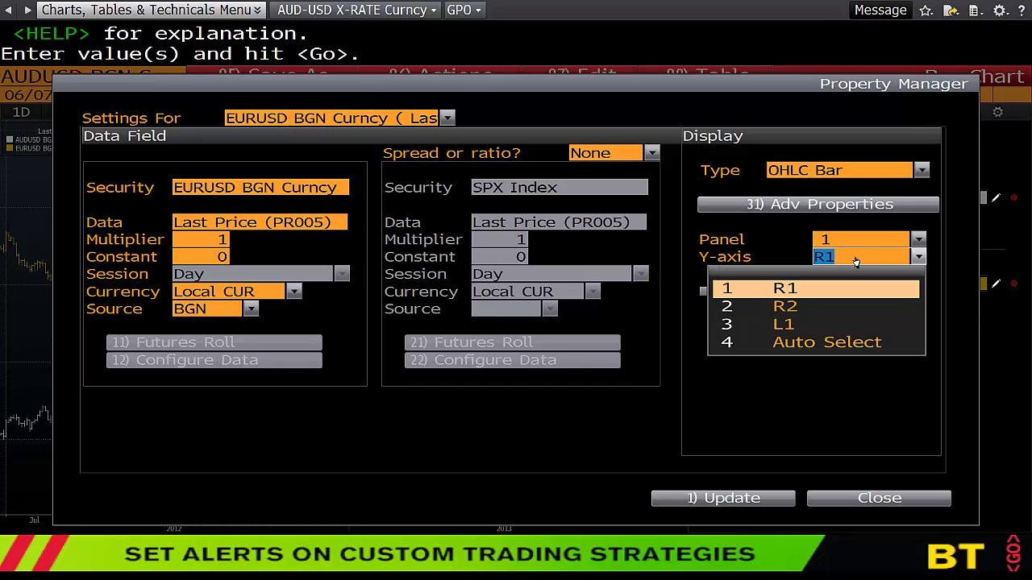
pyautogui.click(850, 311)
pyautogui.click(770, 498)
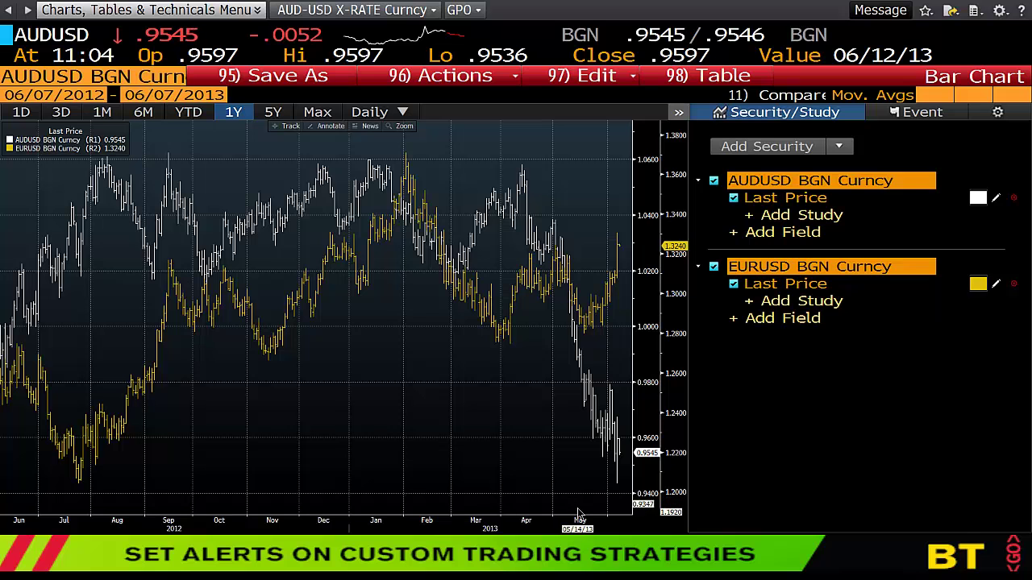
pyautogui.click(678, 114)
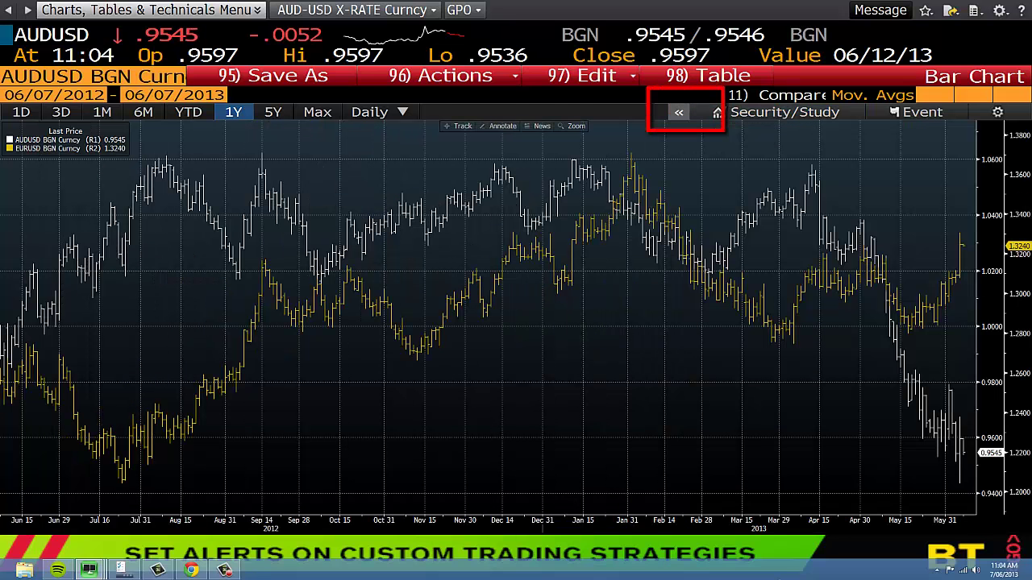
# Step: Add the Bollinger Bands study Boll(30,2,2) under AUDUSD from the side panel
pyautogui.moveTo(206, 572)
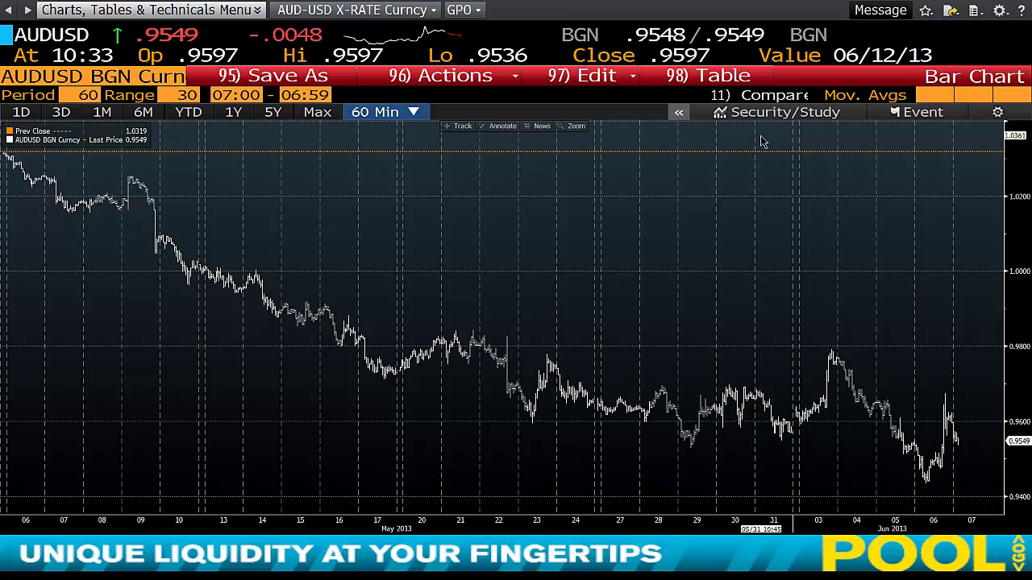
pyautogui.click(761, 113)
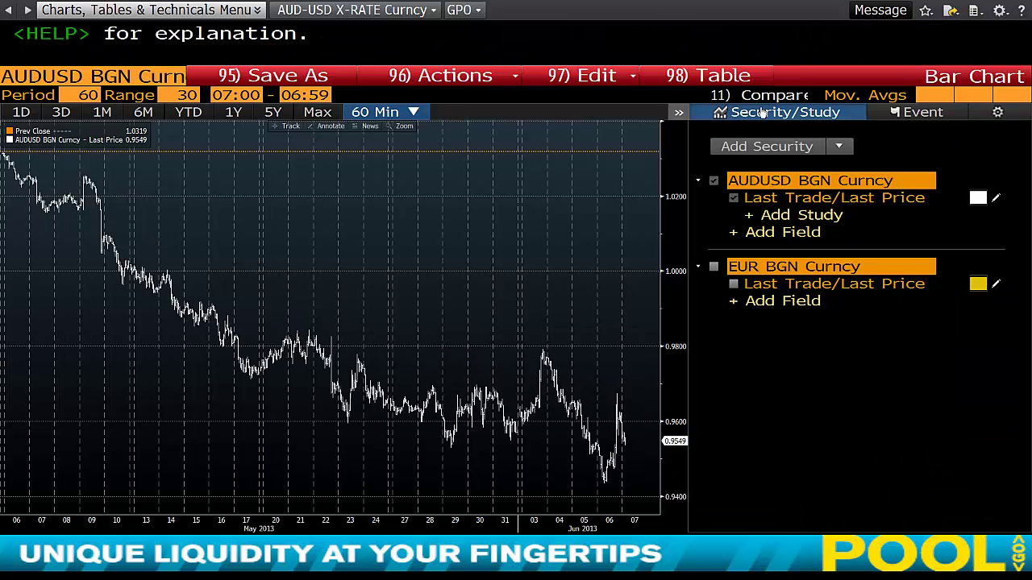
pyautogui.click(805, 217)
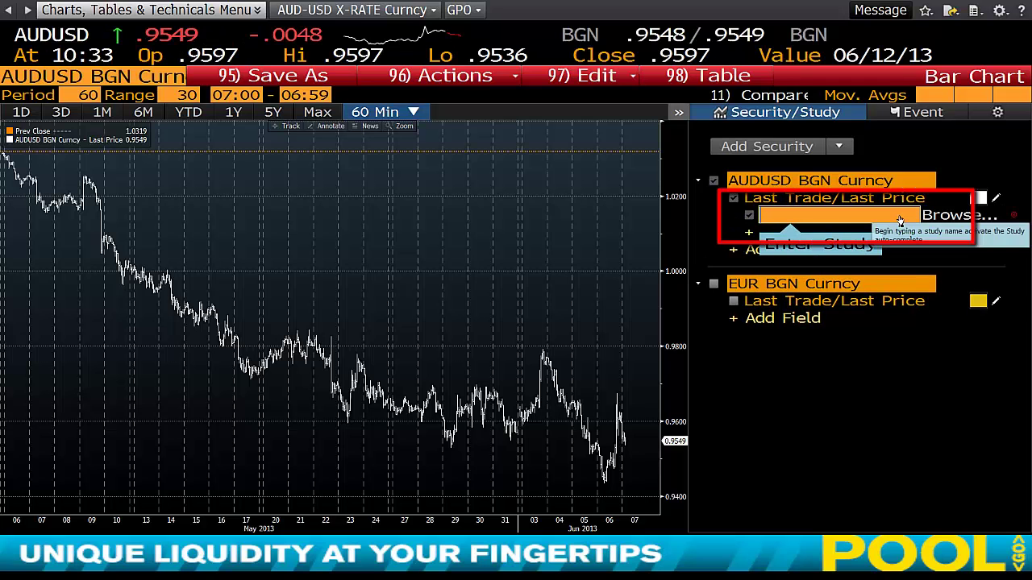
pyautogui.write('bollinger')
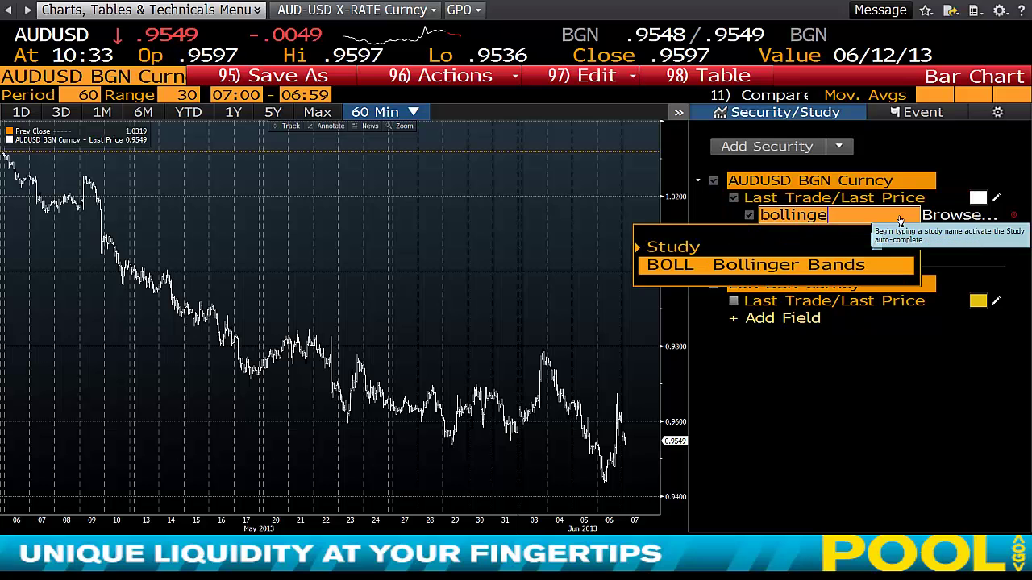
pyautogui.click(895, 266)
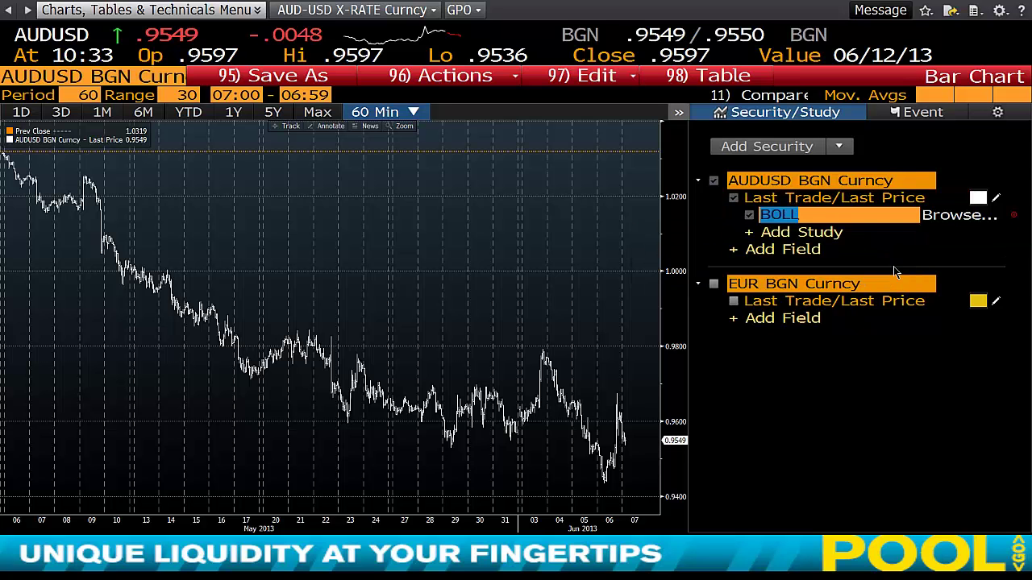
pyautogui.press('Return')
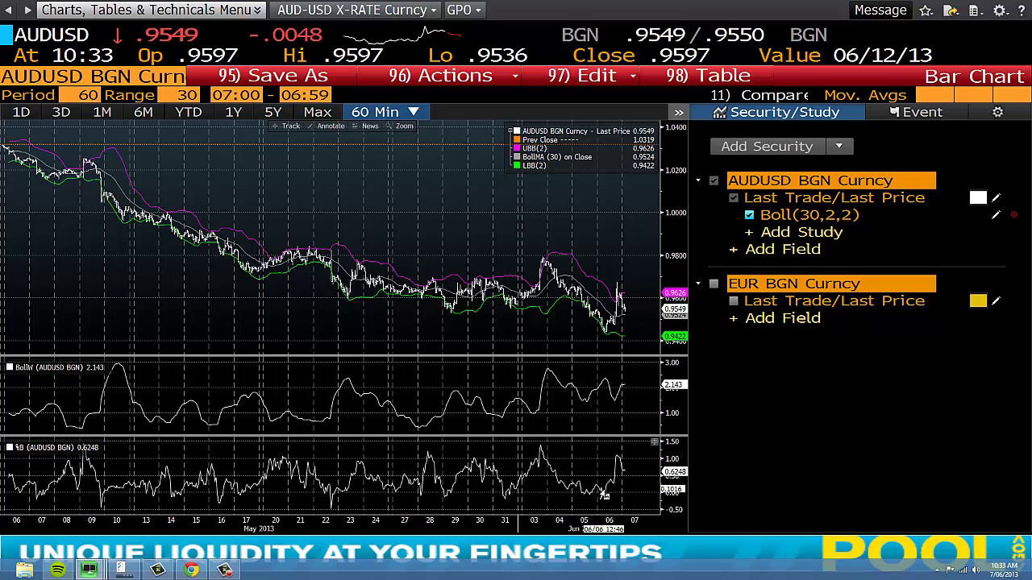
pyautogui.moveTo(629, 292)
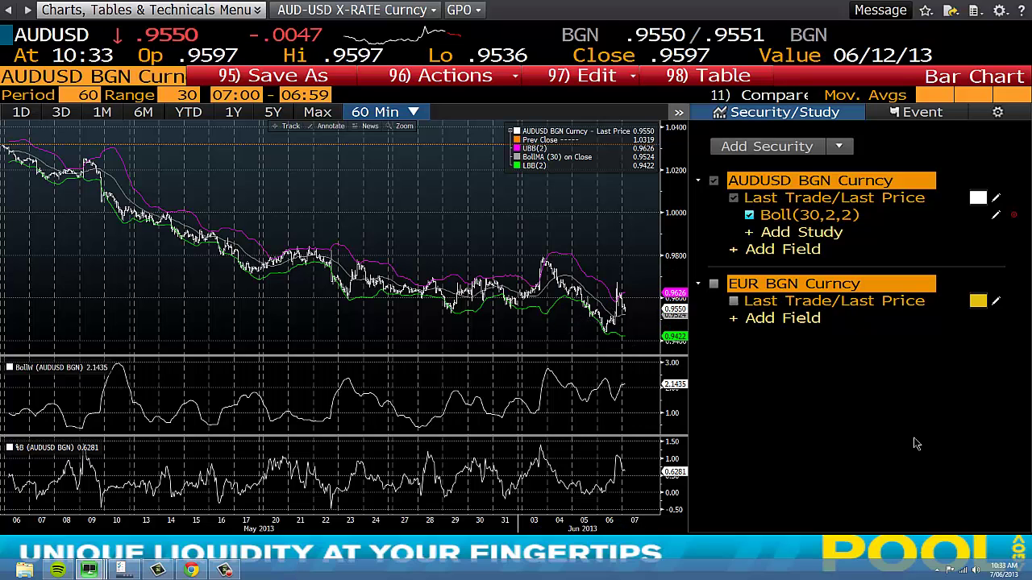
# Step: Toggle Boll(30,2,2) off and on, then add a MACD(12,26,9) study to AUDUSD
pyautogui.click(748, 216)
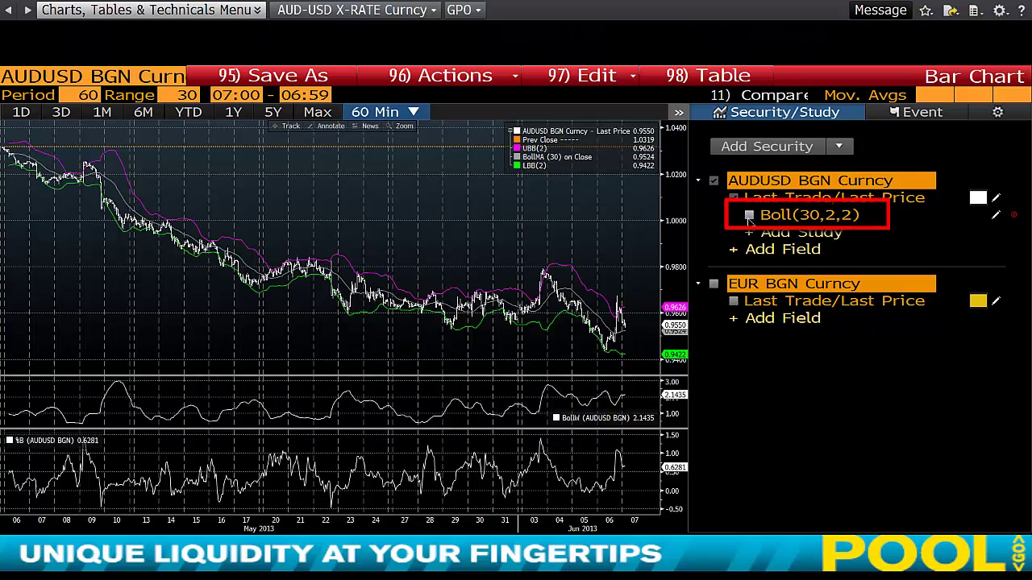
pyautogui.click(749, 216)
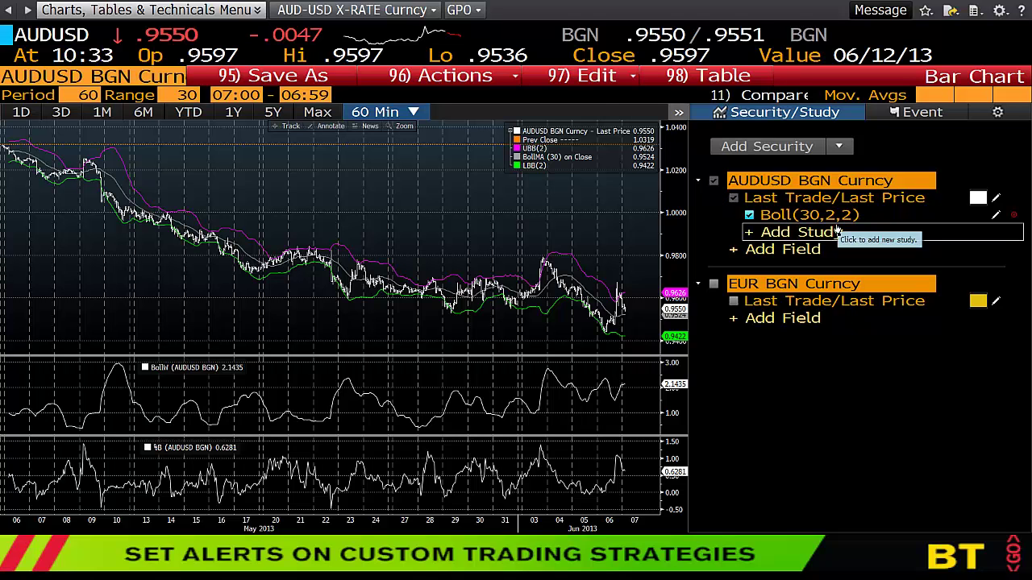
pyautogui.click(840, 146)
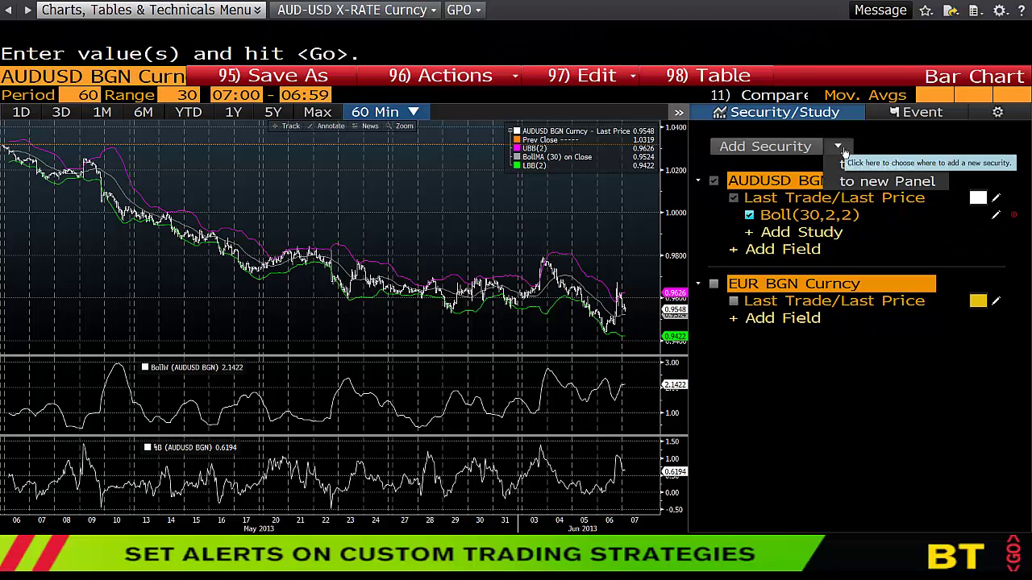
pyautogui.click(839, 232)
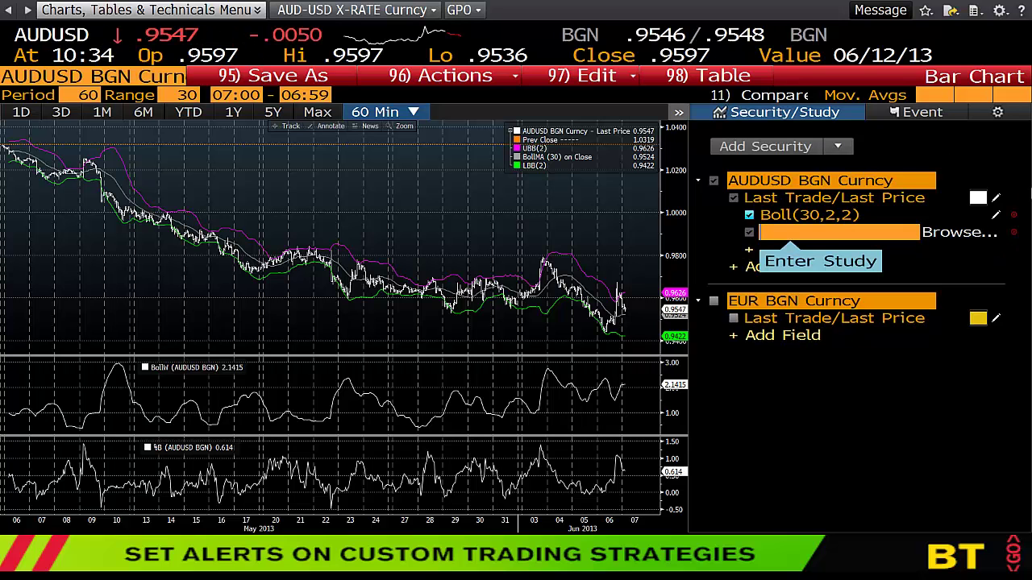
pyautogui.write('macd')
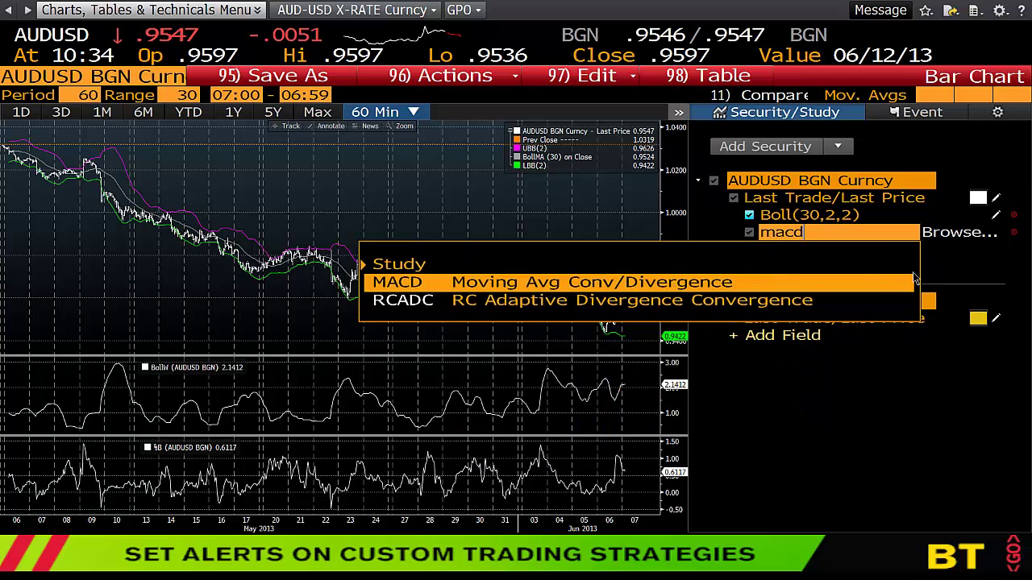
pyautogui.click(874, 288)
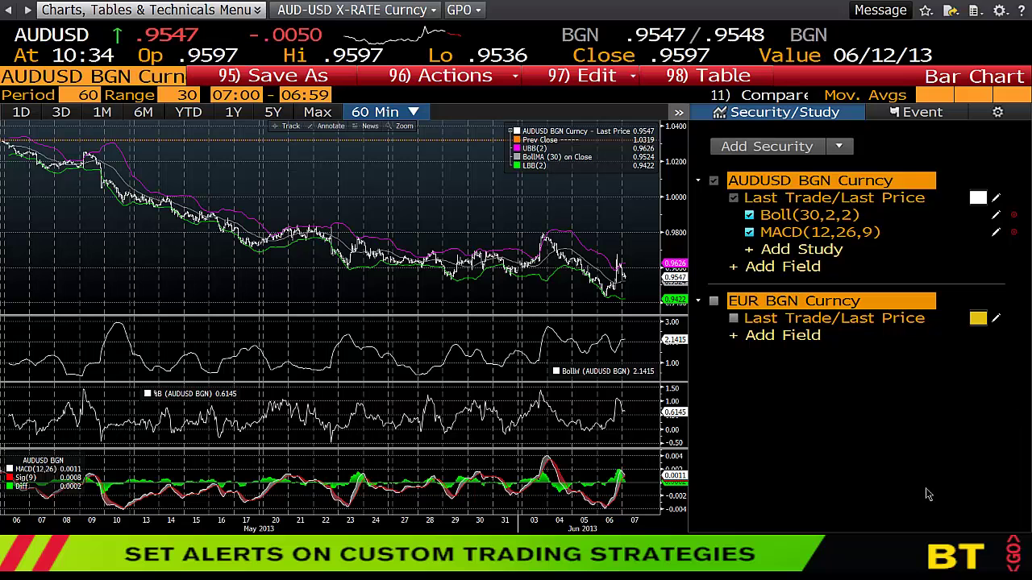
# Step: Collapse the side panel and resize the price, BollW, %B and MACD panes
pyautogui.click(680, 117)
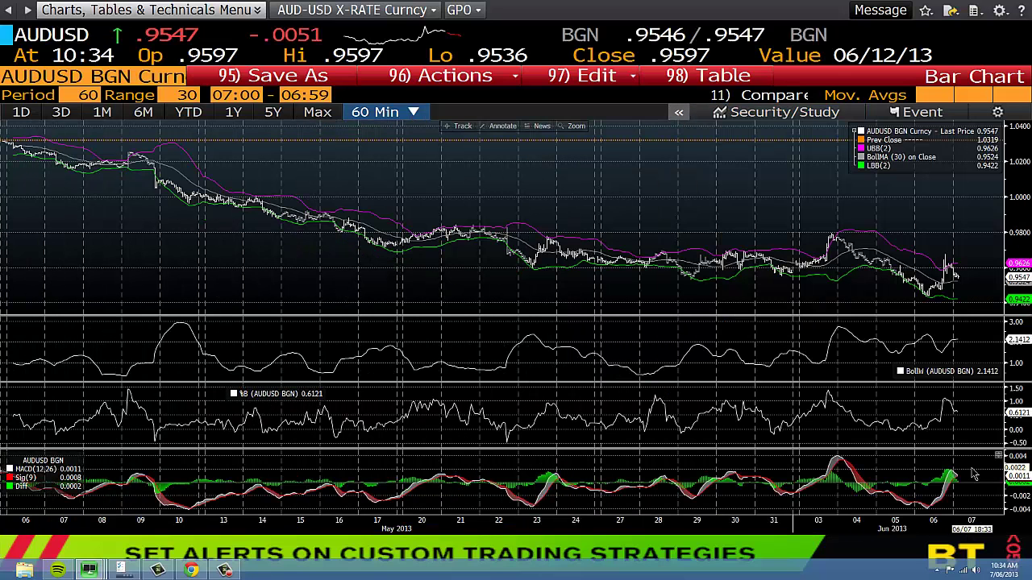
pyautogui.moveTo(951, 271); pyautogui.dragTo(957, 212)
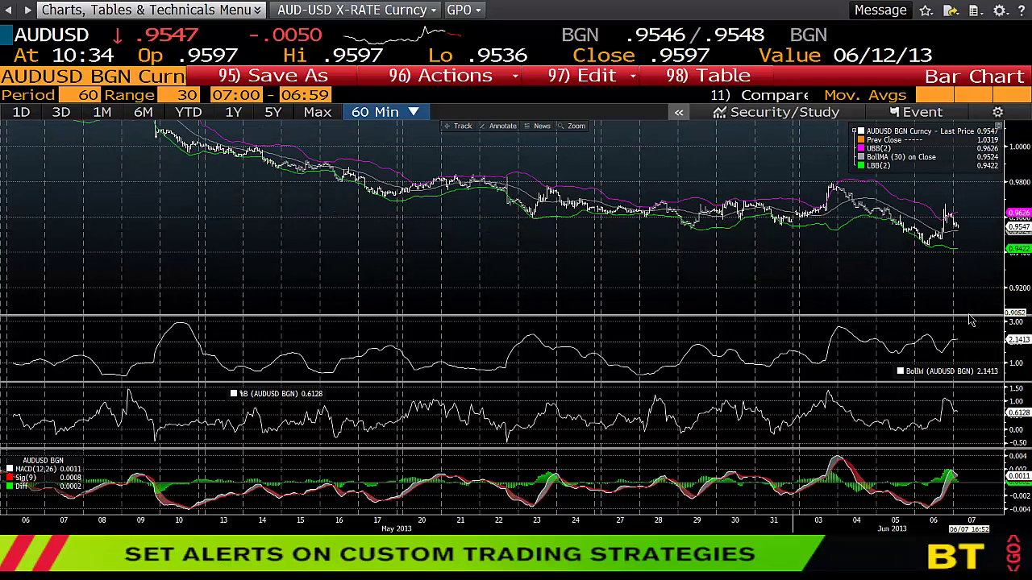
pyautogui.moveTo(971, 320); pyautogui.dragTo(956, 282)
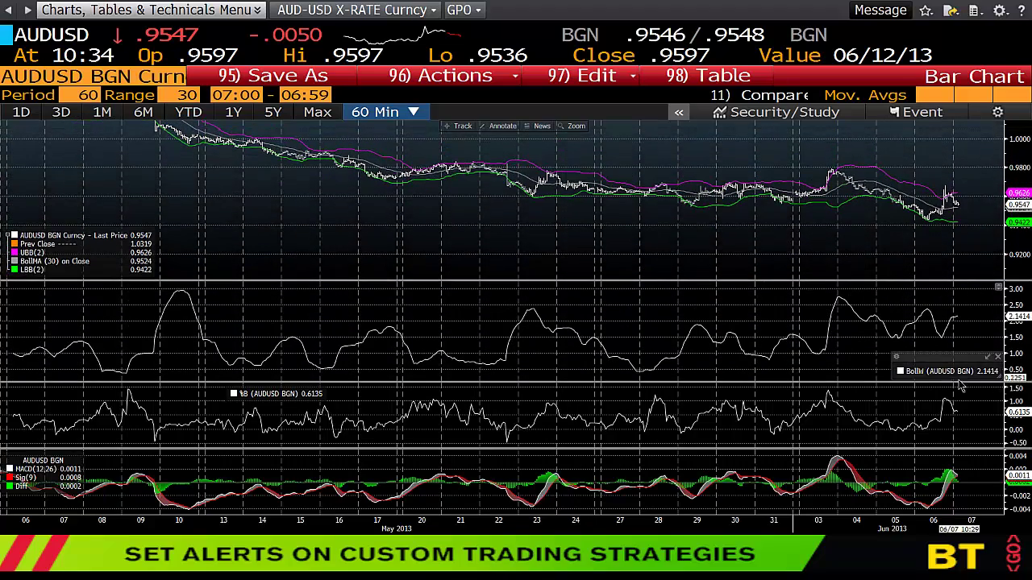
pyautogui.moveTo(956, 380); pyautogui.dragTo(953, 310)
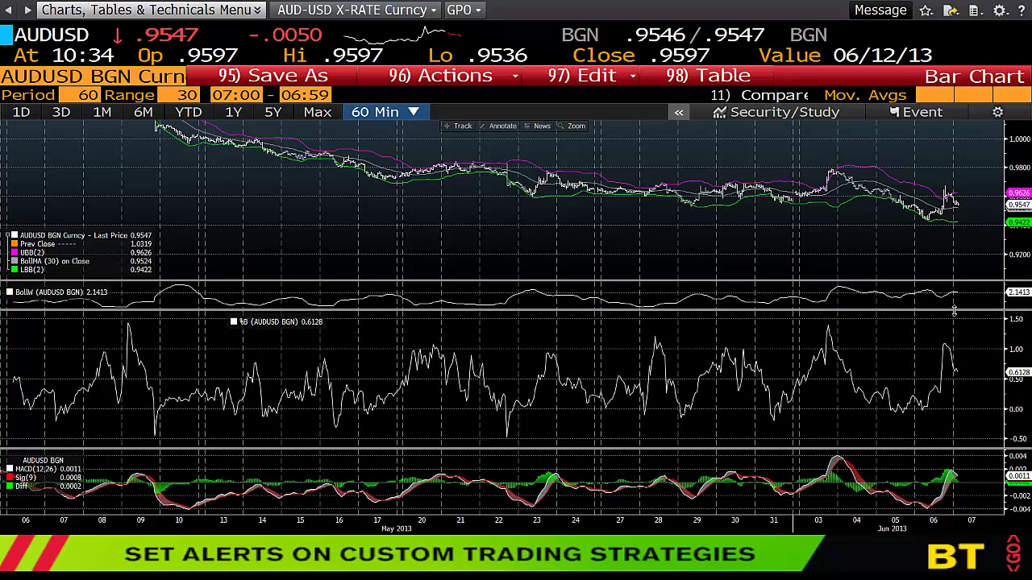
pyautogui.moveTo(968, 448); pyautogui.dragTo(963, 355)
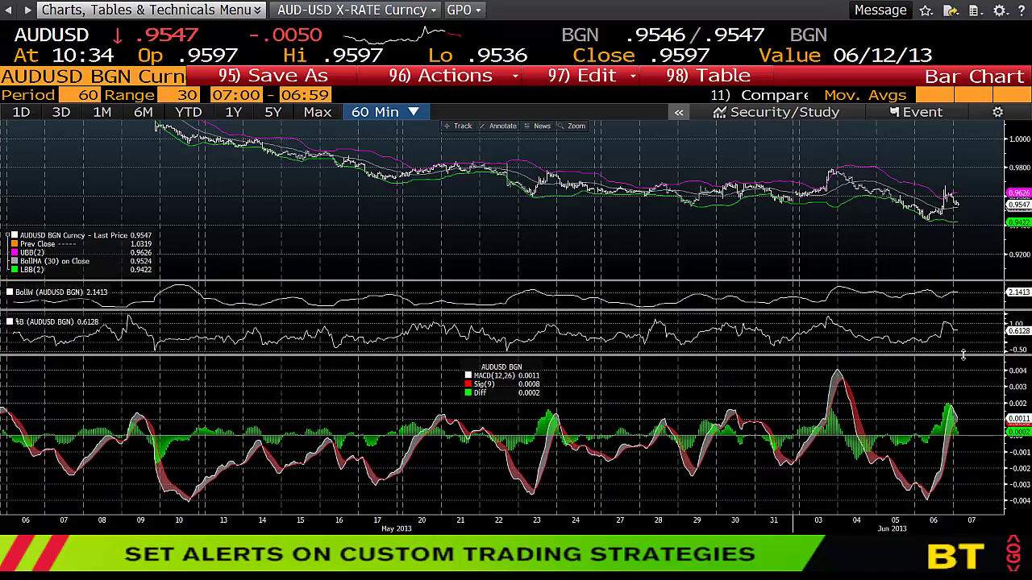
pyautogui.scroll(3, 790, 255)
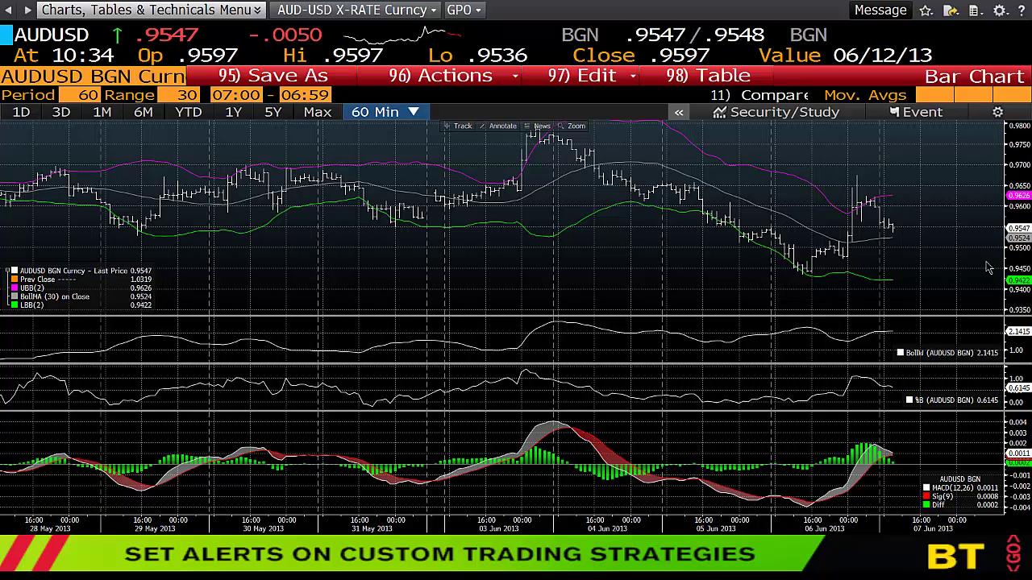
# Step: Save the chart to the library as G 99 titled 'Jason Chart' and open it
pyautogui.click(224, 86)
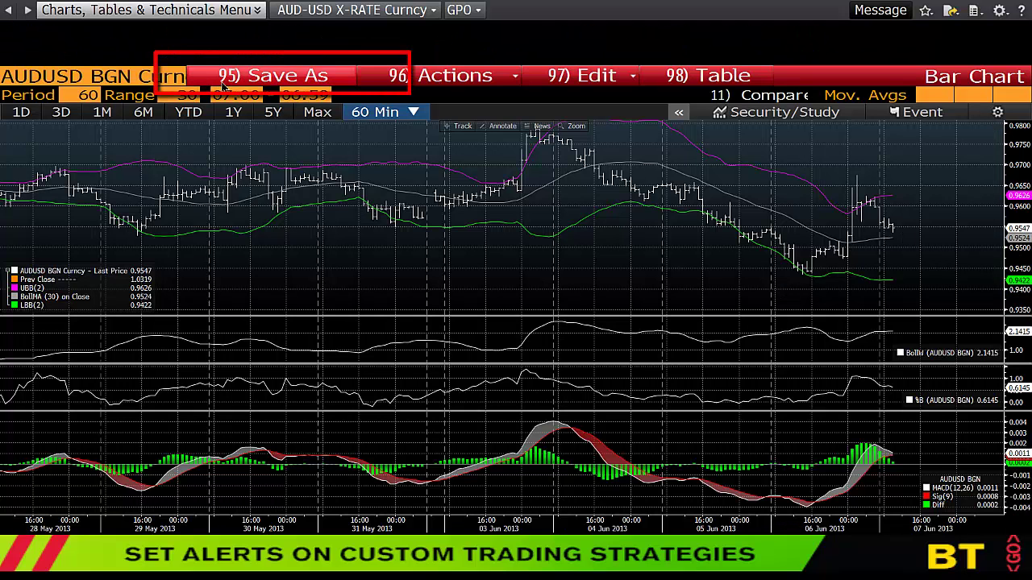
pyautogui.click(428, 252)
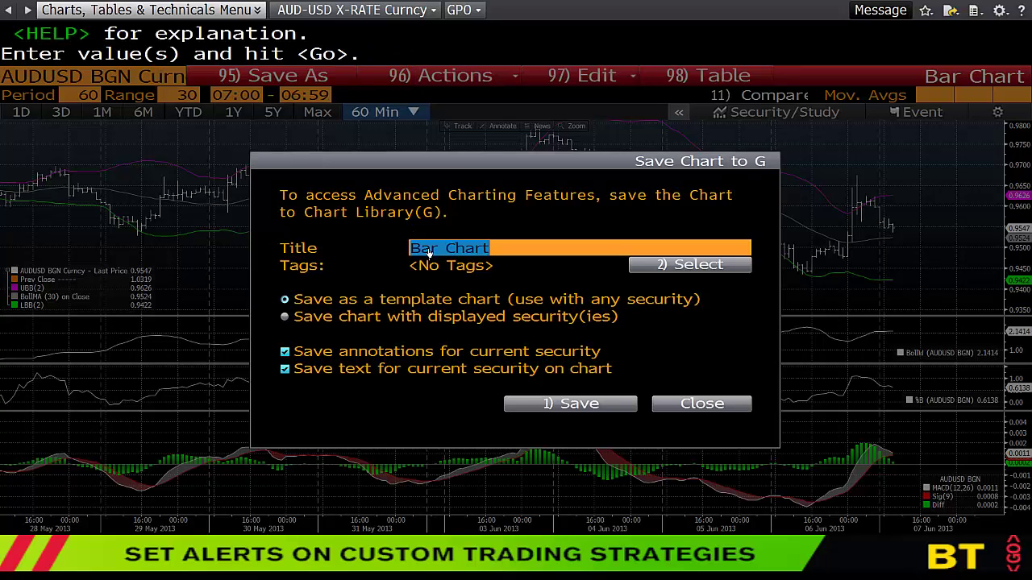
pyautogui.write('Jason Char')
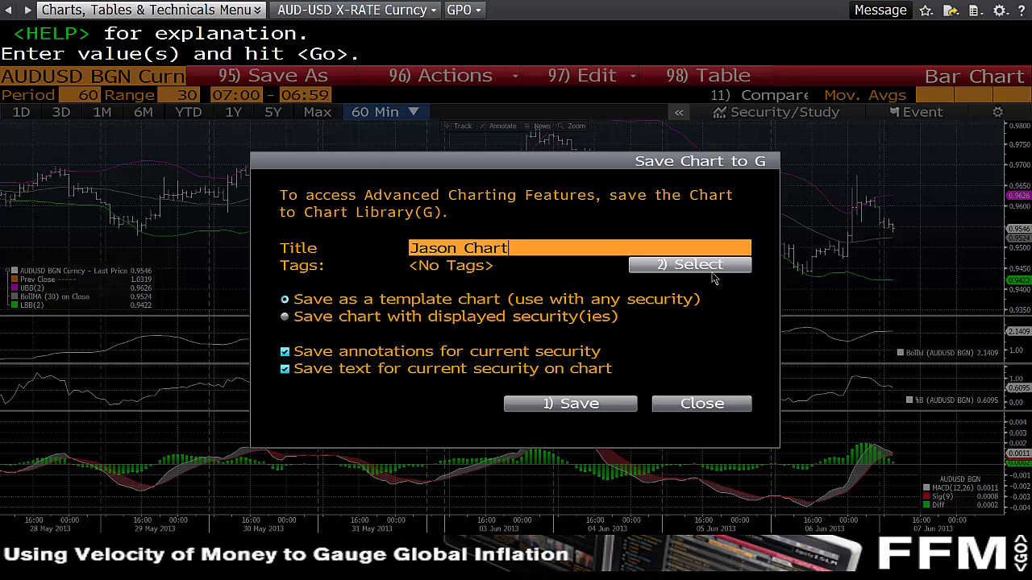
pyautogui.click(619, 406)
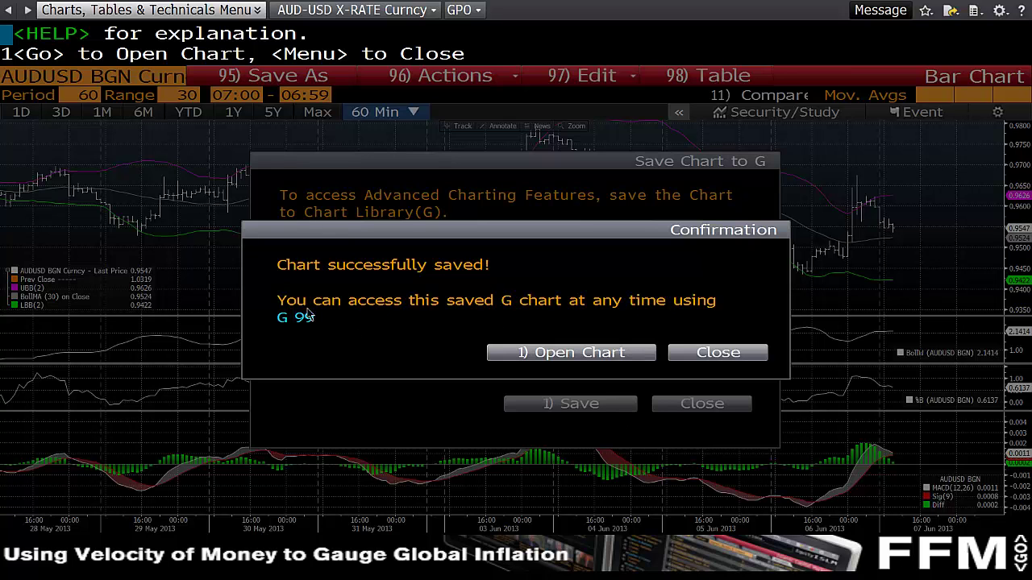
pyautogui.click(597, 352)
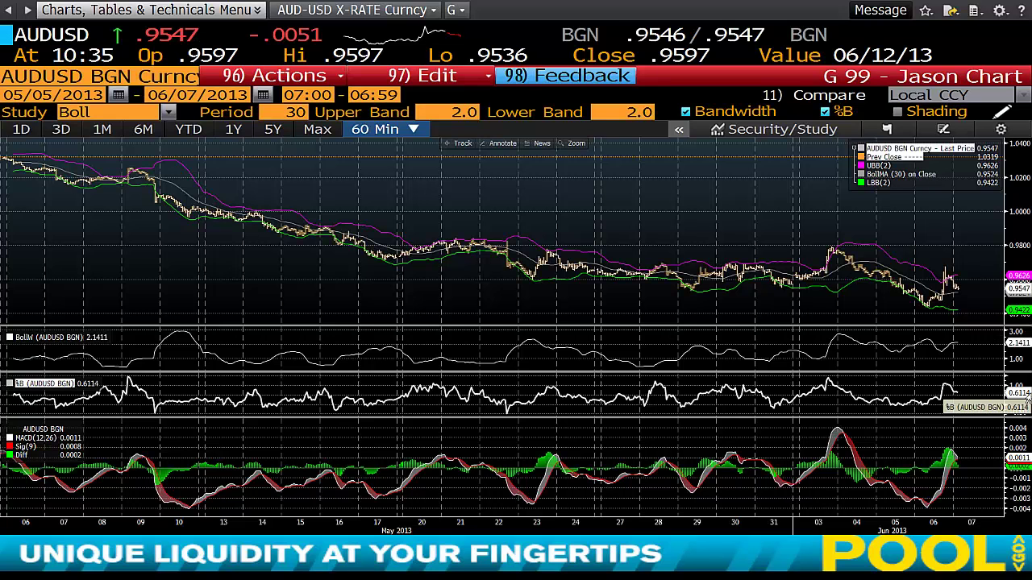
# Step: Hide the %B and Bandwidth panels of the Bollinger study
pyautogui.click(823, 113)
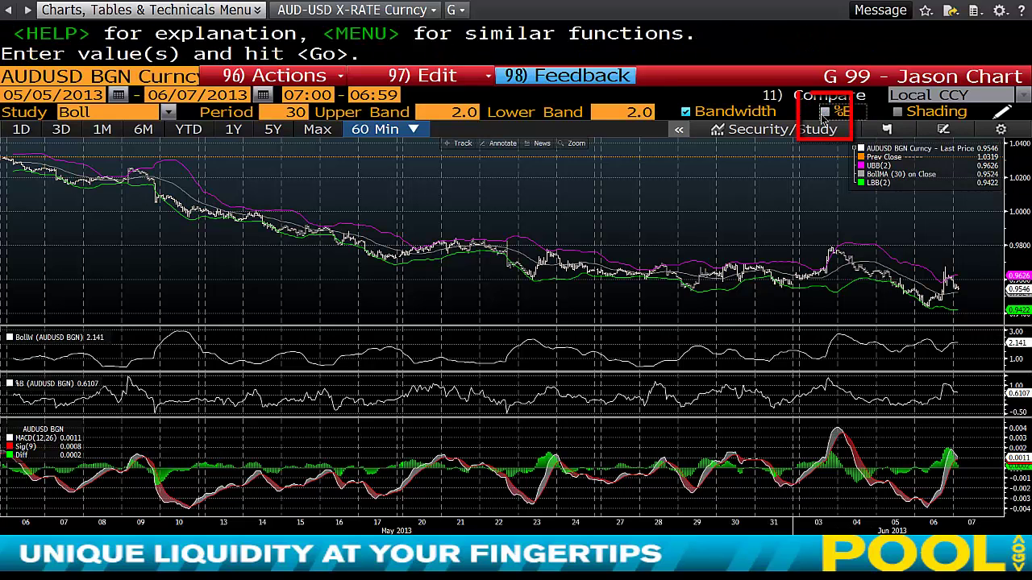
pyautogui.click(687, 112)
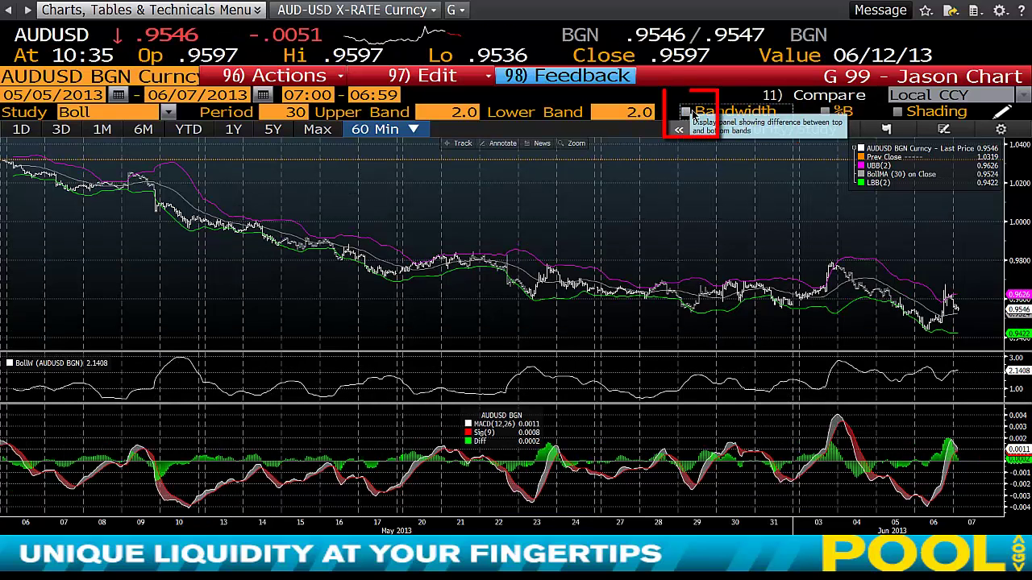
pyautogui.click(686, 112)
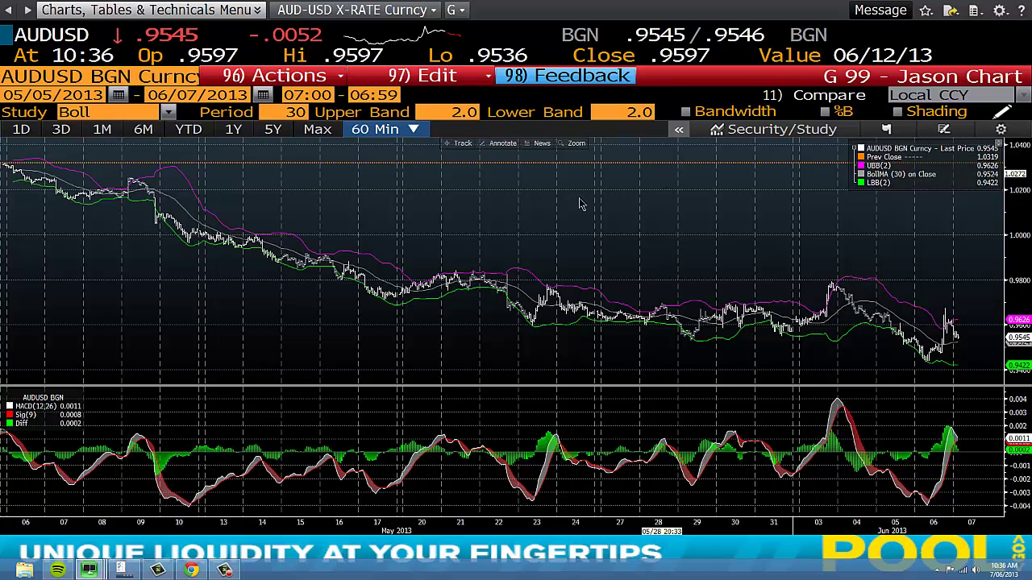
# Step: Give the chart a solid red background through the Color/Style chart properties
pyautogui.click(475, 80)
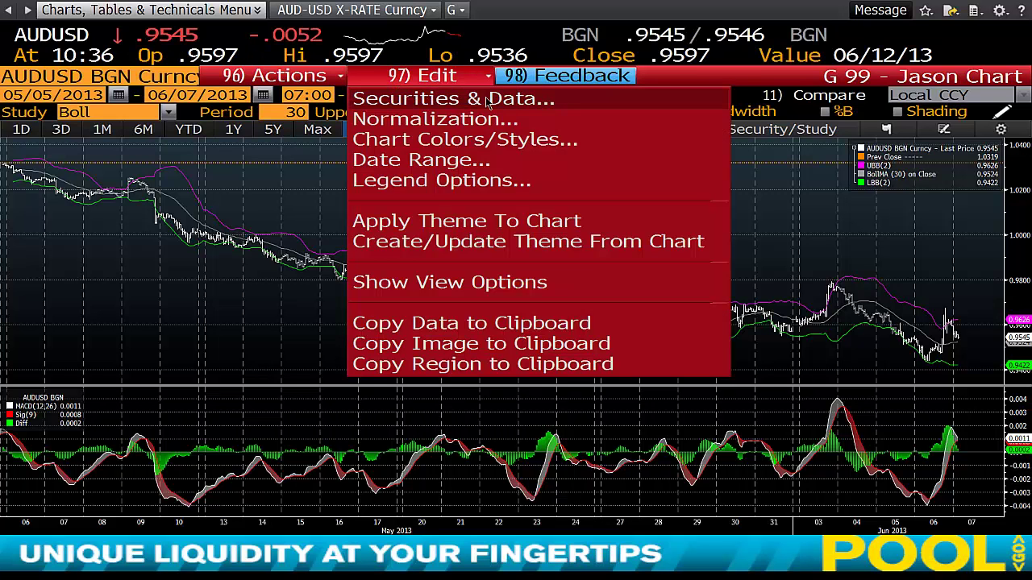
pyautogui.click(487, 98)
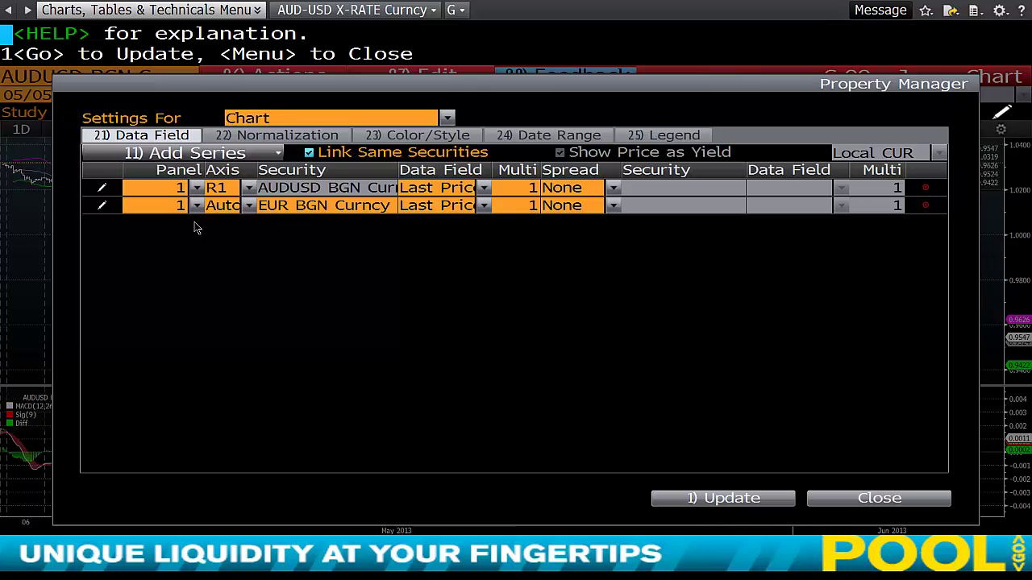
pyautogui.click(245, 158)
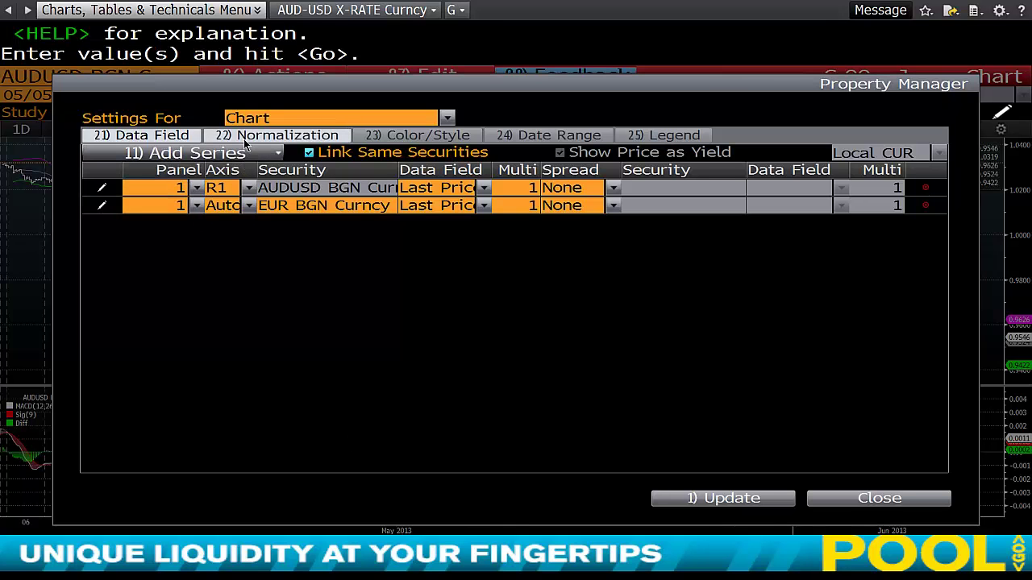
pyautogui.click(275, 136)
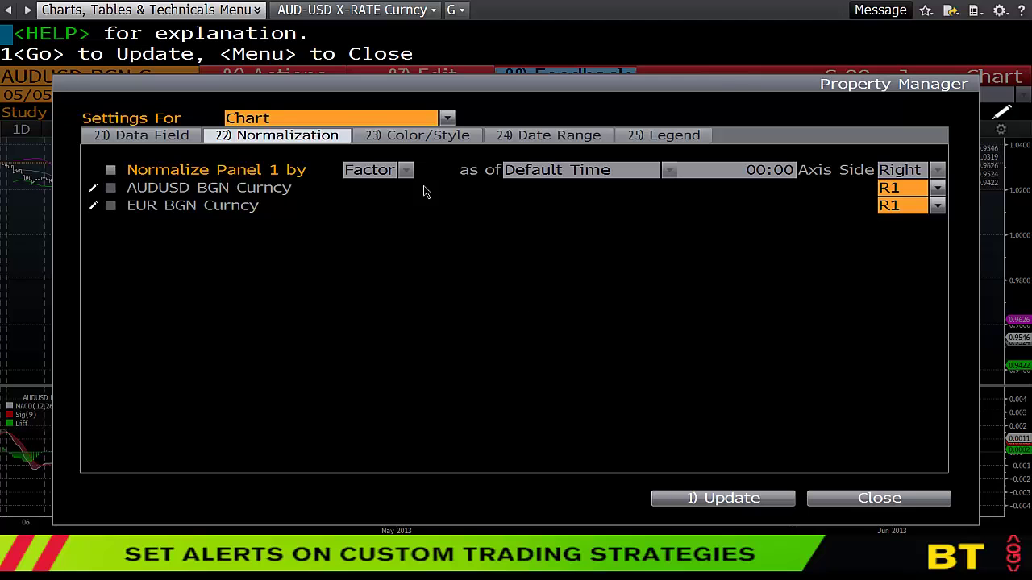
pyautogui.click(414, 138)
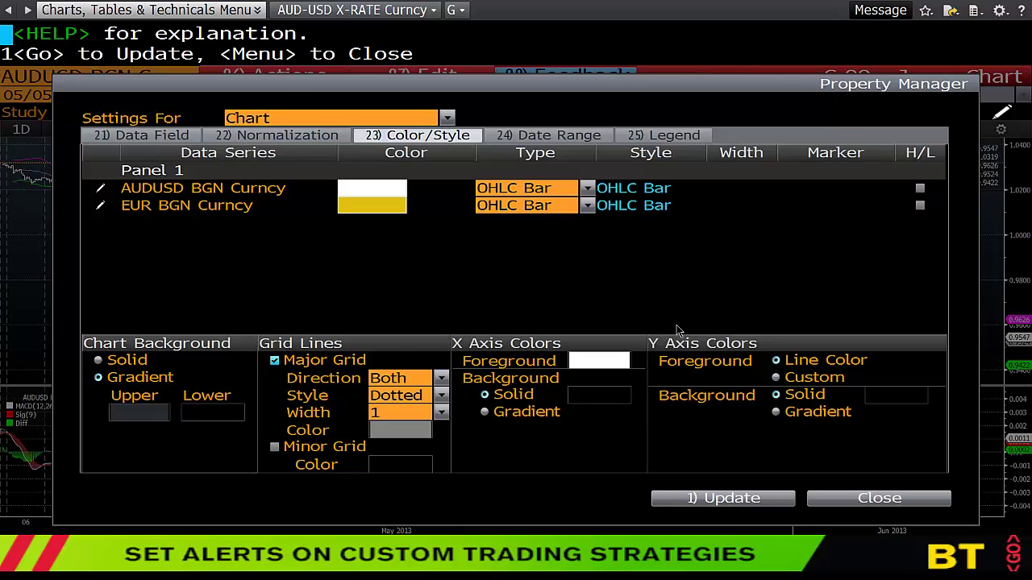
pyautogui.click(97, 361)
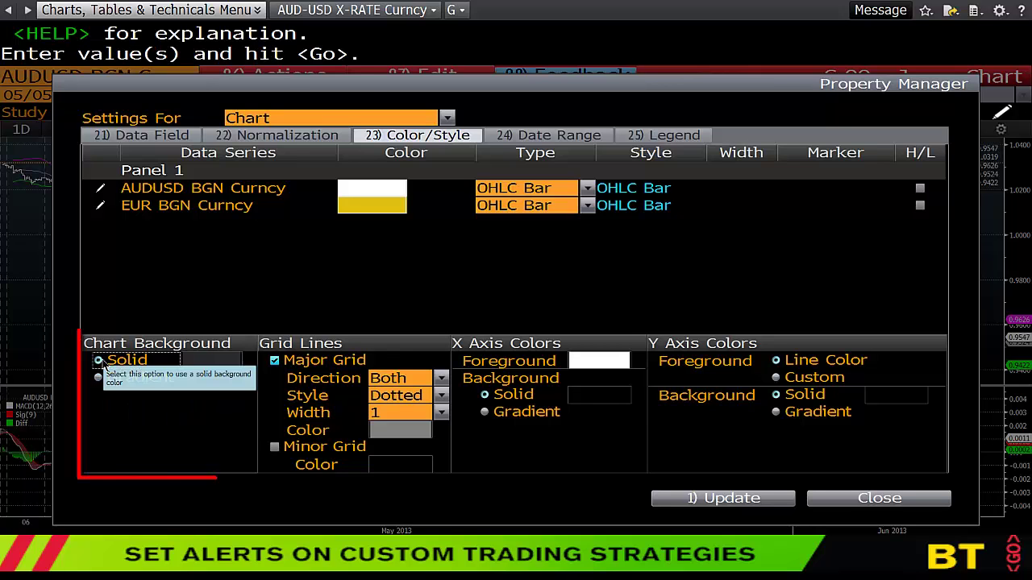
pyautogui.click(225, 363)
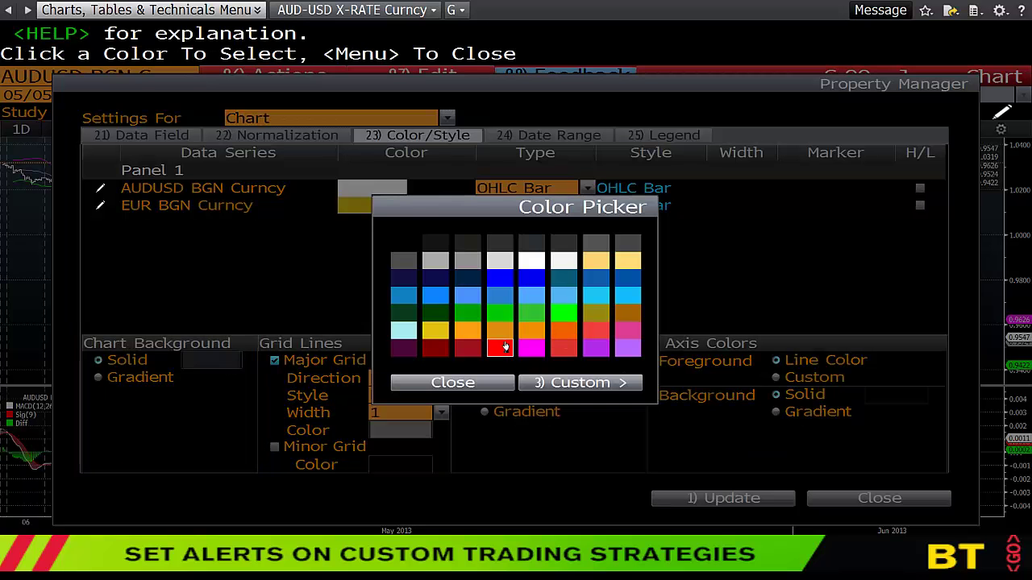
pyautogui.click(505, 347)
pyautogui.click(790, 501)
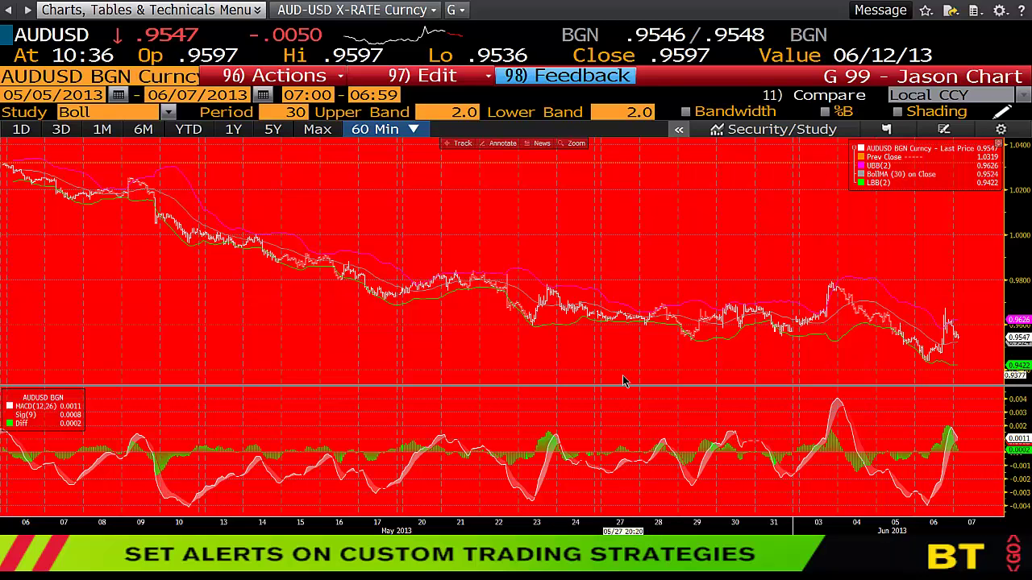
# Step: Change the chart background back to solid black in Chart Colors/Styles
pyautogui.click(392, 74)
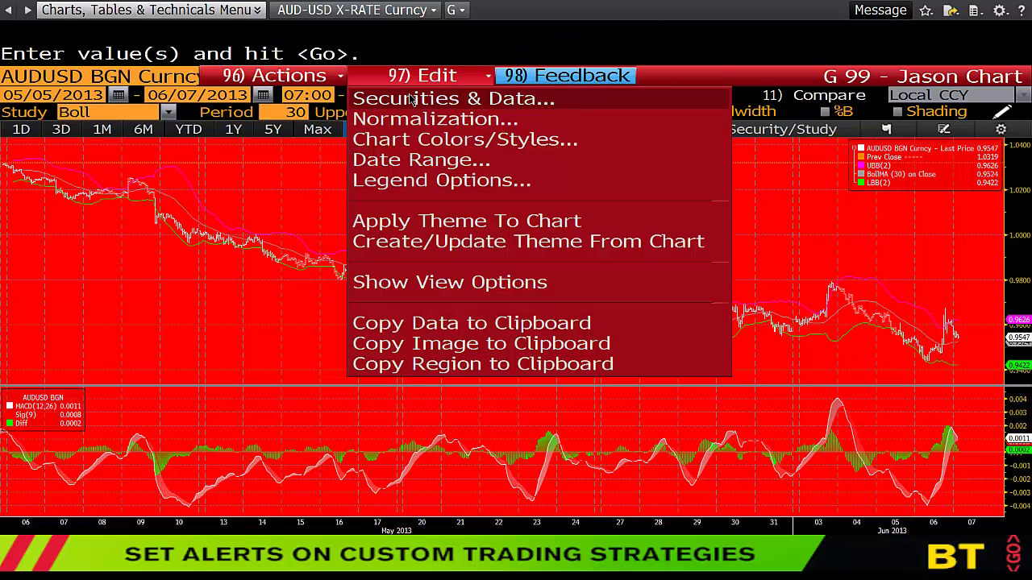
pyautogui.click(419, 139)
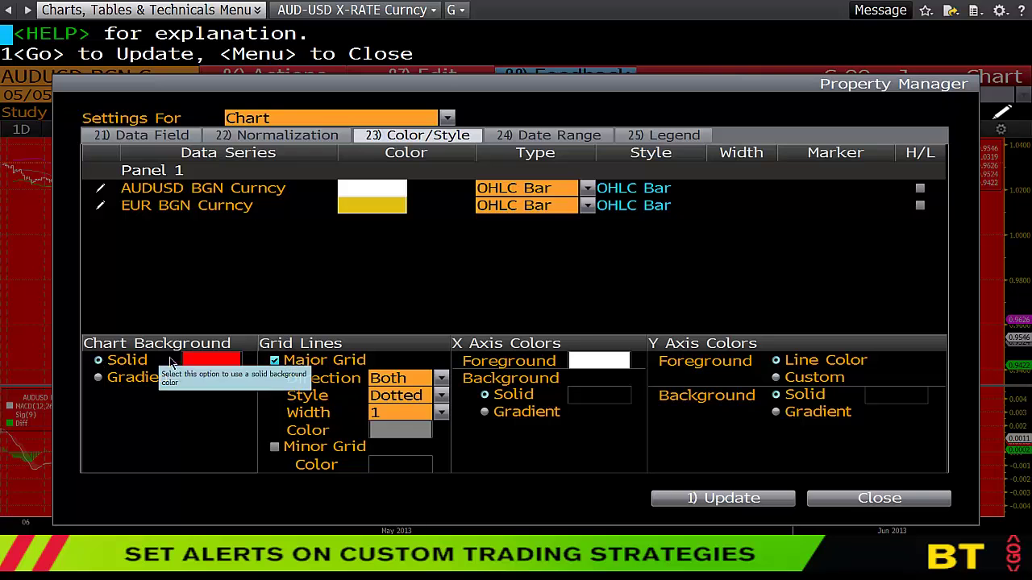
pyautogui.click(184, 363)
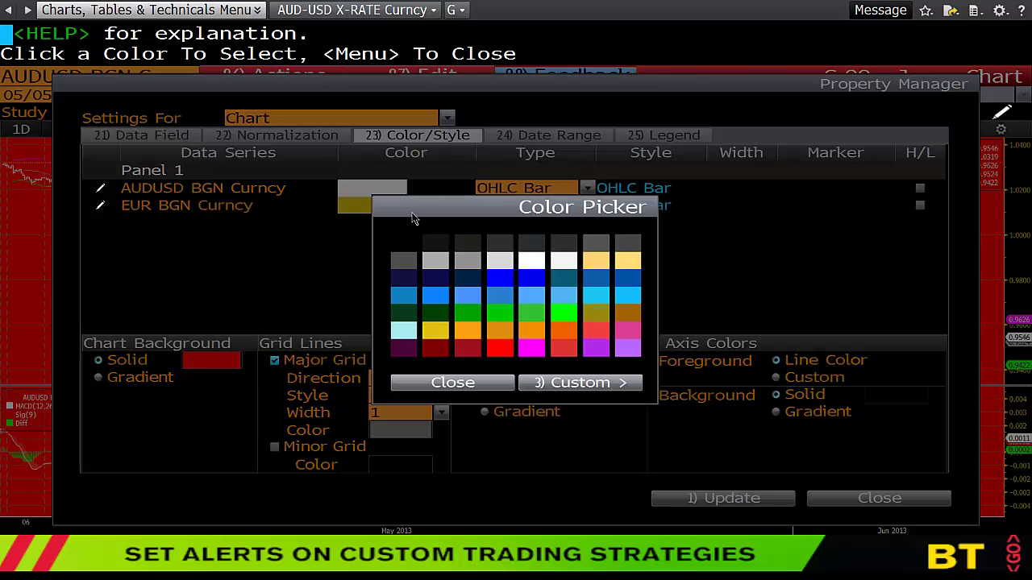
pyautogui.click(404, 244)
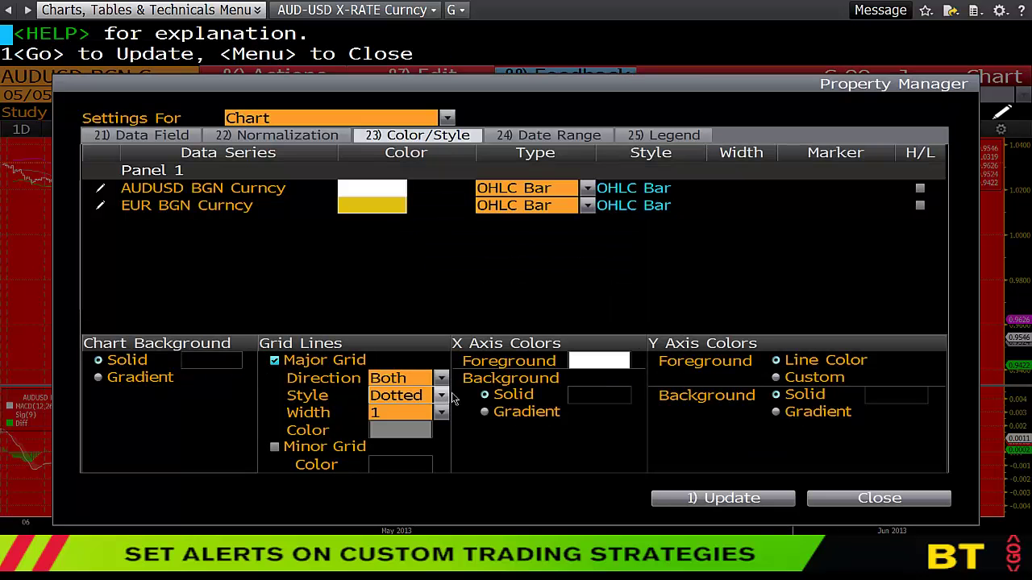
pyautogui.click(699, 500)
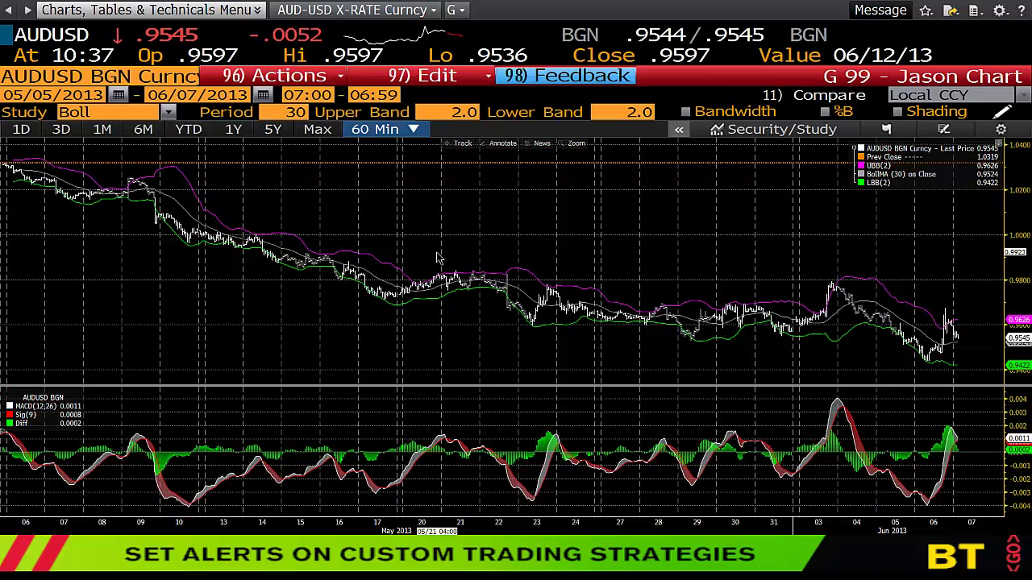
pyautogui.click(402, 78)
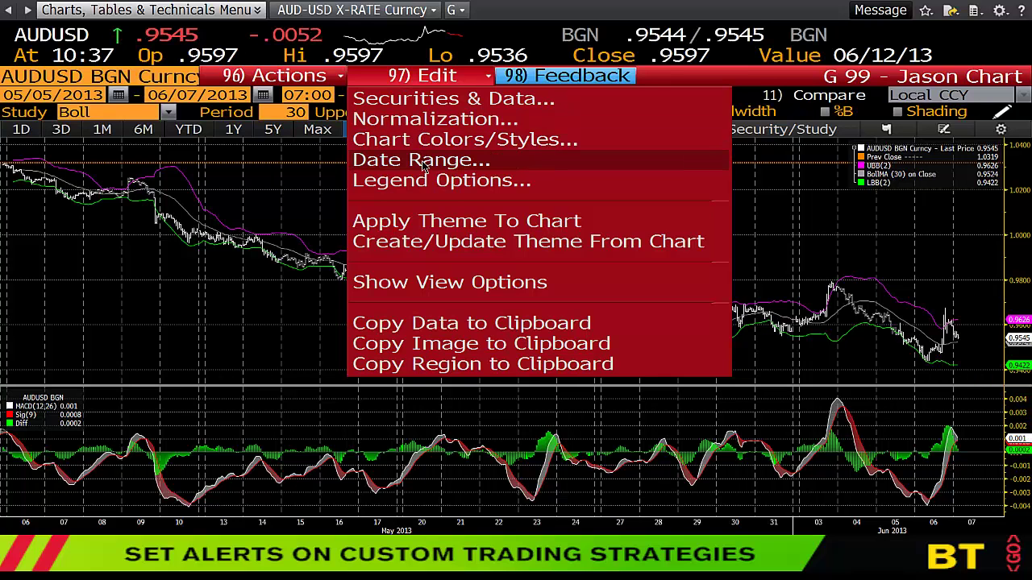
# Step: Turn on High/Low/Avg statistics in the chart legend and close the Property Manager
pyautogui.click(422, 161)
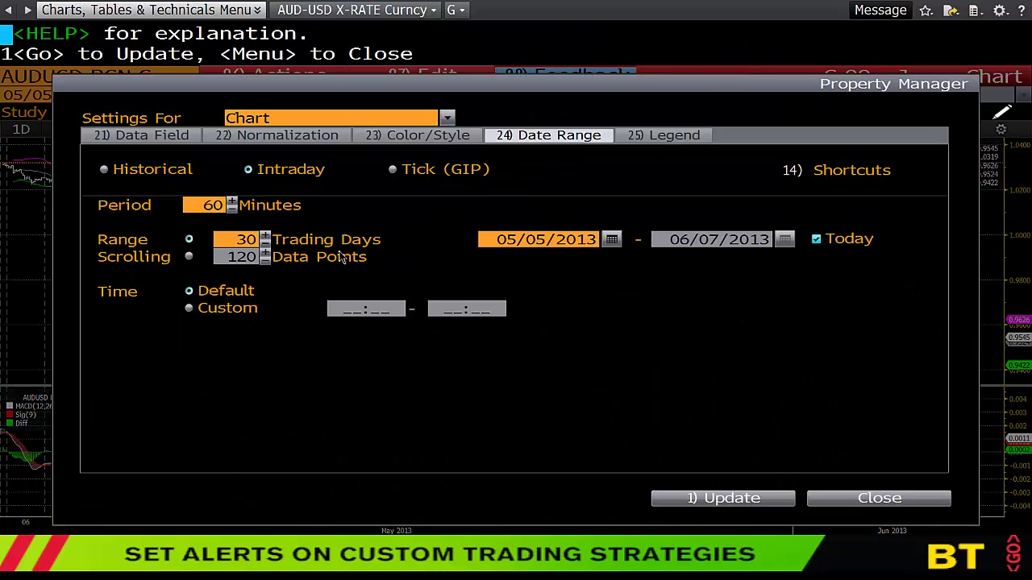
pyautogui.click(674, 136)
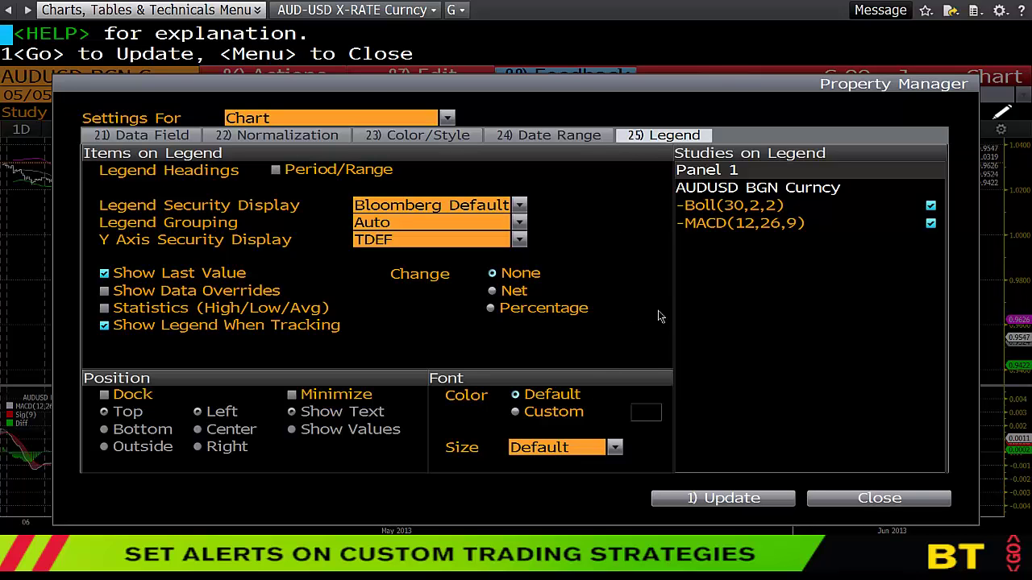
pyautogui.click(139, 312)
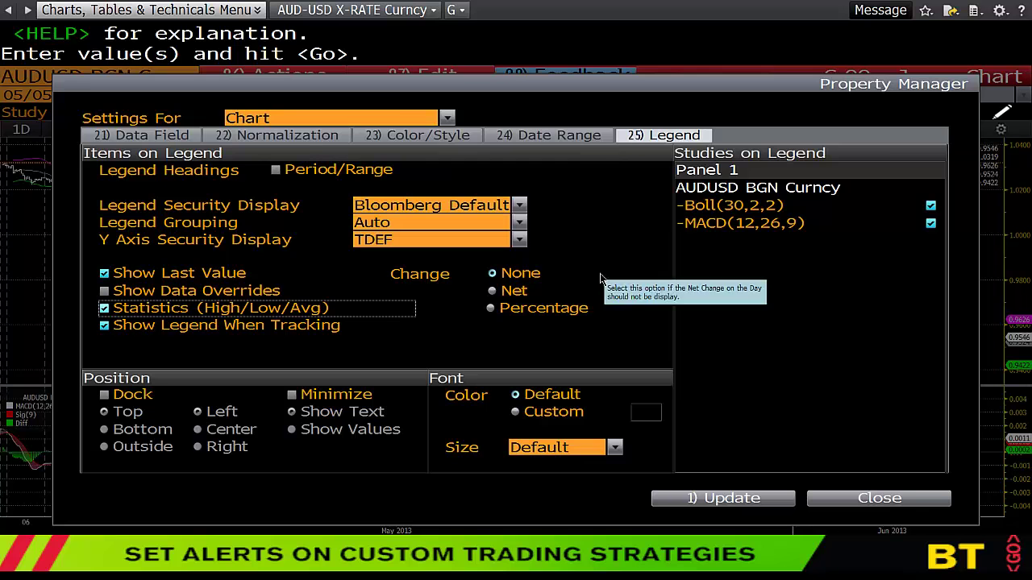
pyautogui.click(880, 498)
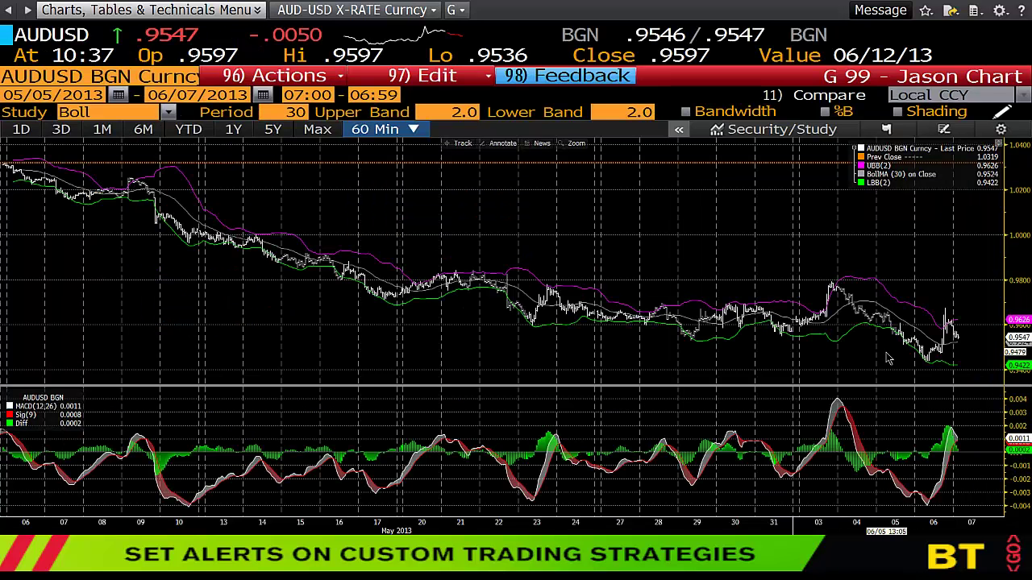